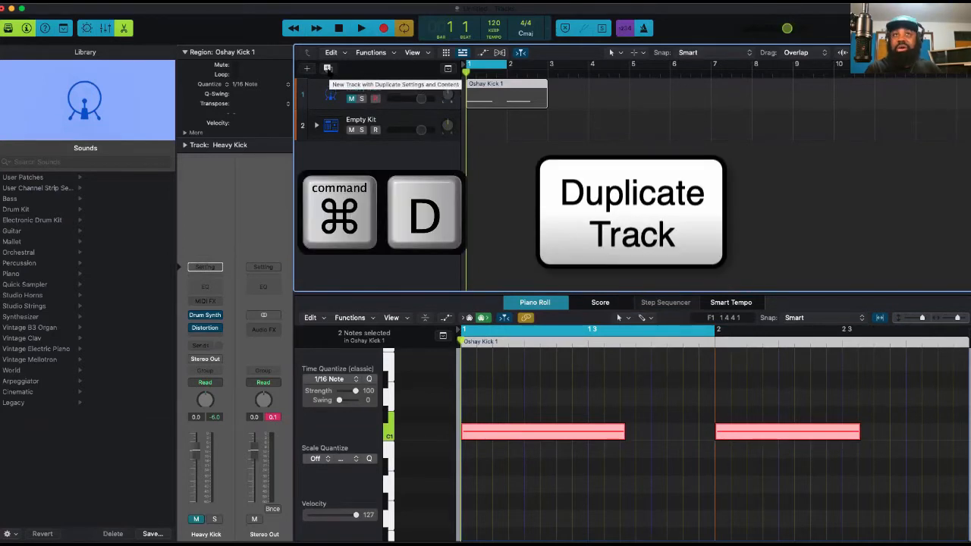
# - Duplicate the Heavy Kick track and switch the new track's Drum Synth from Kicks to Snares and Claps
pyautogui.press('super+d')
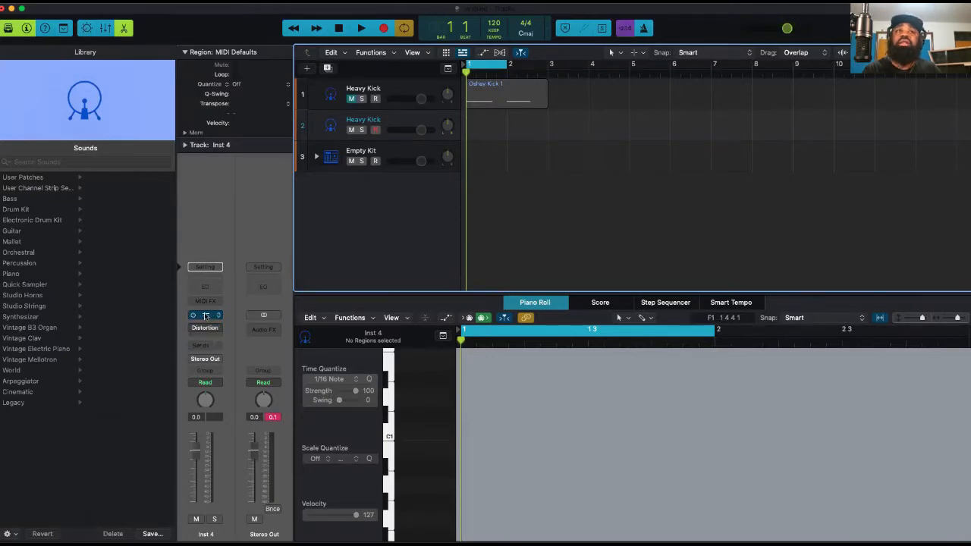
pyautogui.click(205, 316)
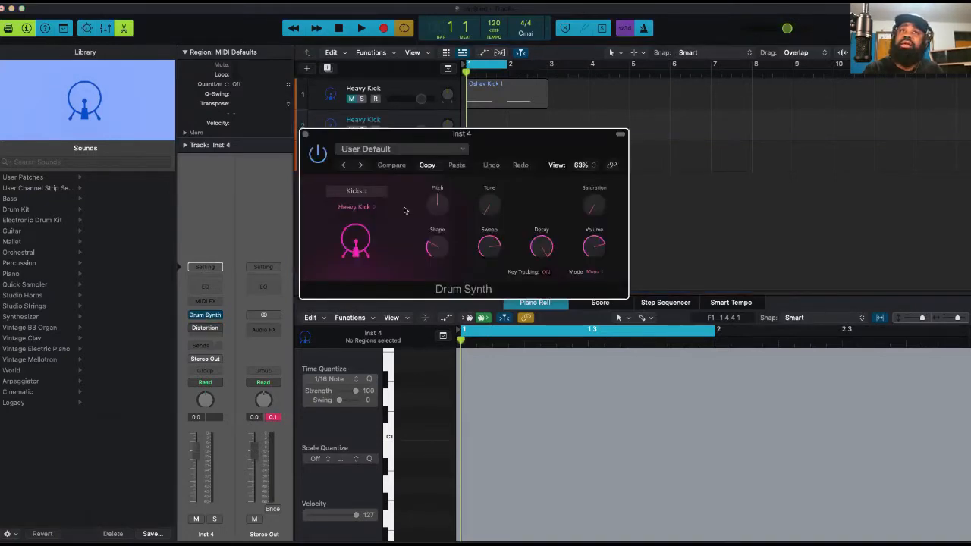
pyautogui.click(357, 191)
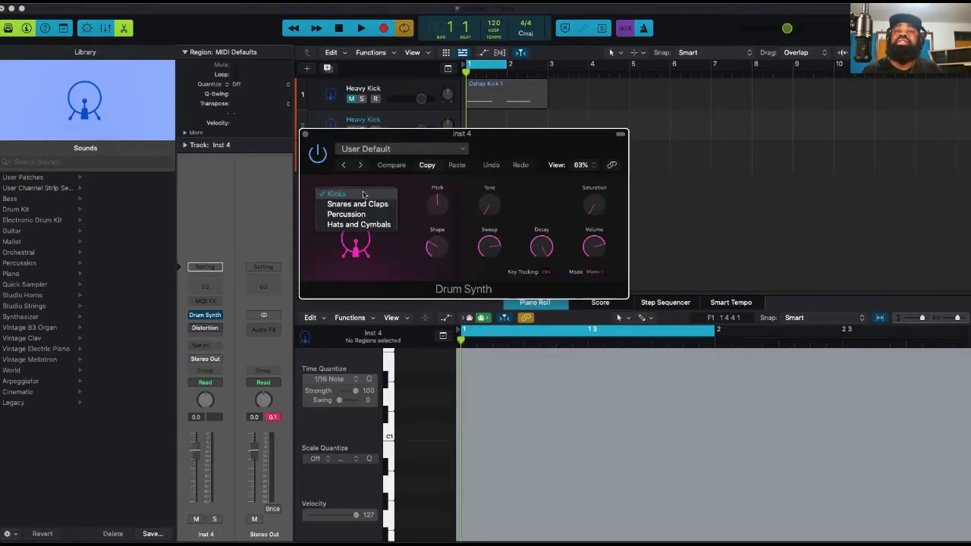
pyautogui.click(370, 205)
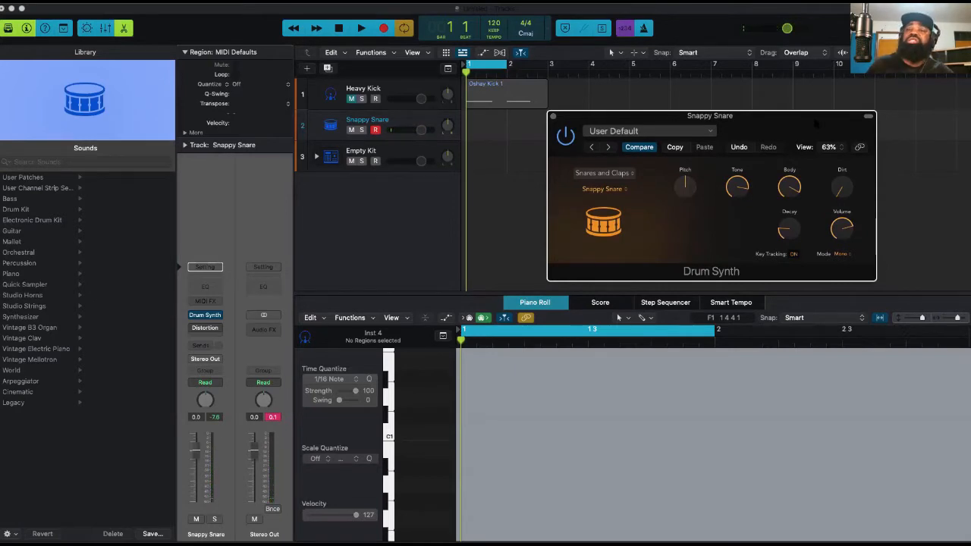
# - Record a single snare hit at the start of bar 1 on the Snappy Snare track
pyautogui.press('r')
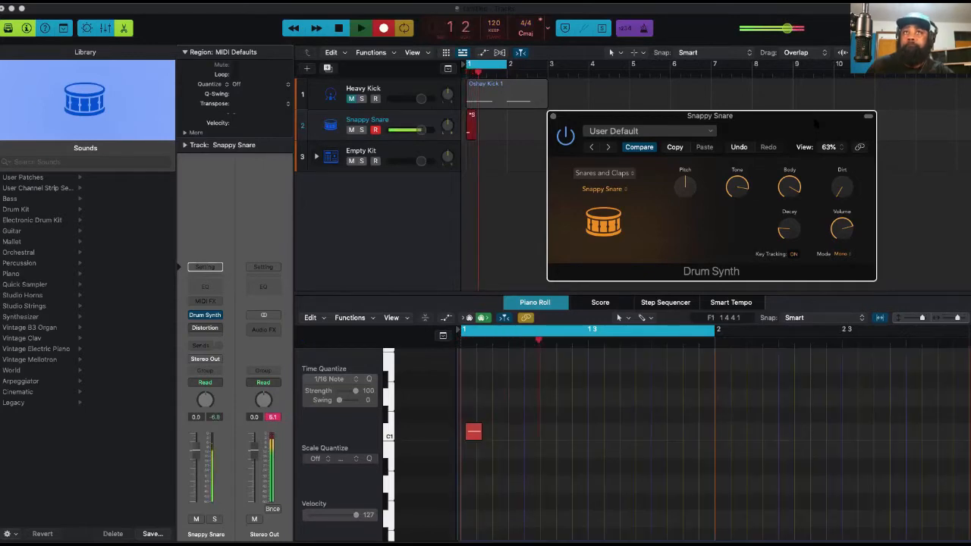
pyautogui.moveTo(629, 118); pyautogui.dragTo(131, 232)
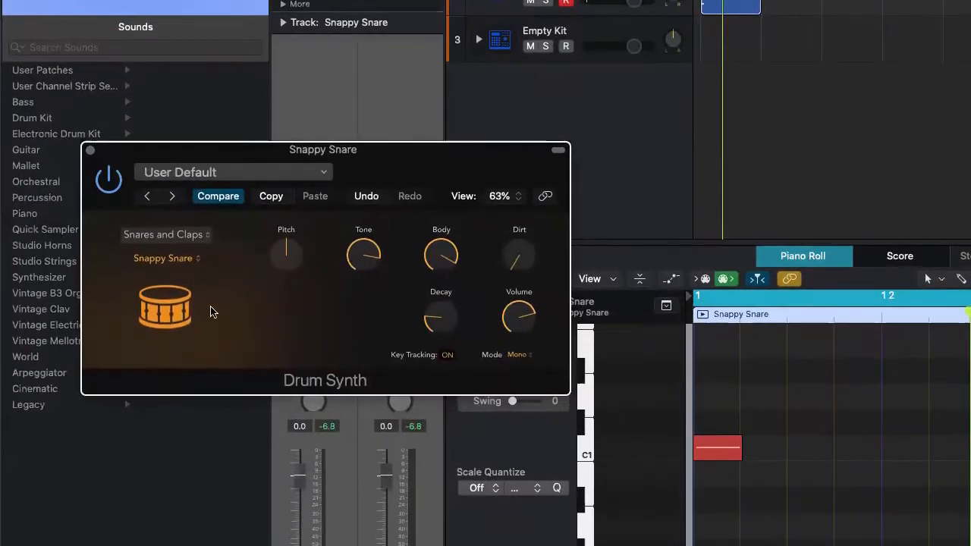
# - Audition the Air Snare, Mechanical Clap and Electronic Snare sounds in the Drum Synth
pyautogui.click(190, 259)
pyautogui.click(186, 278)
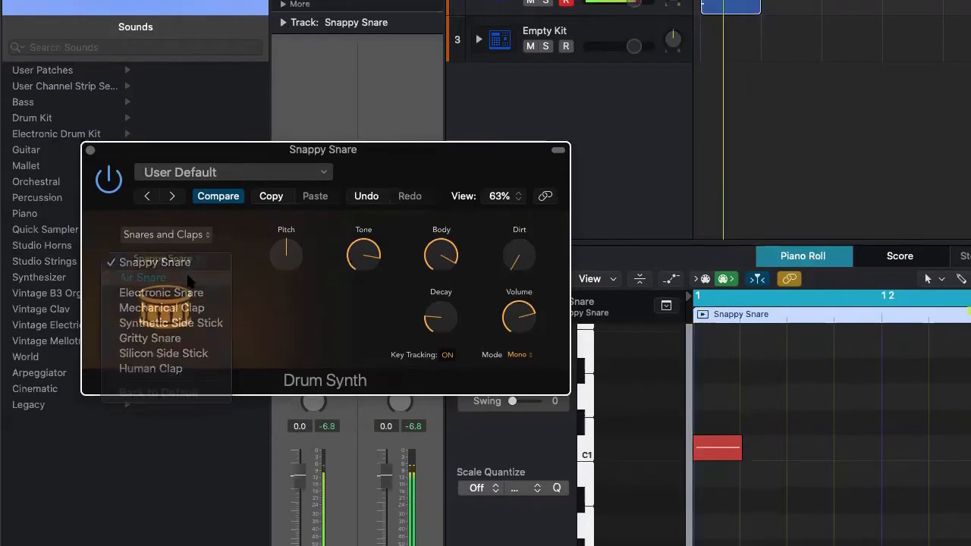
pyautogui.click(183, 262)
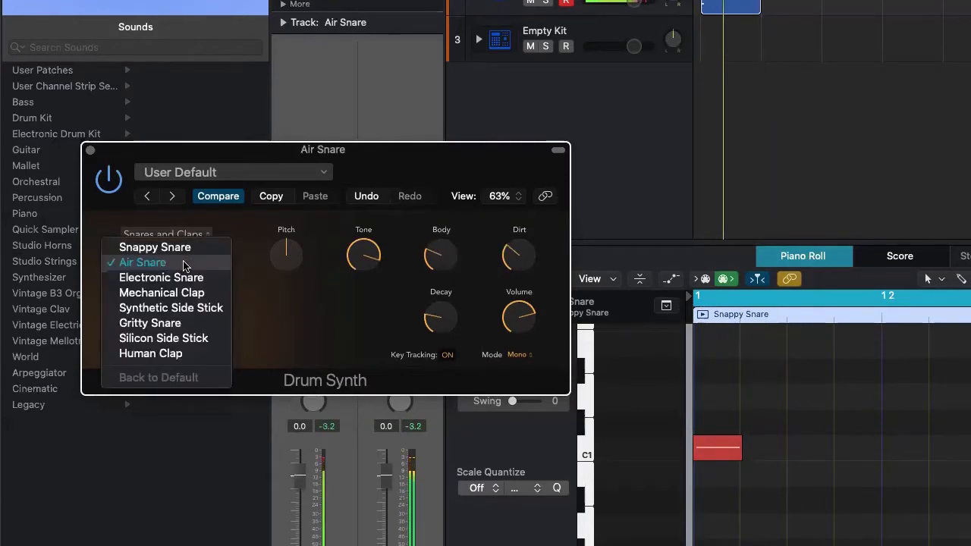
pyautogui.click(182, 291)
pyautogui.click(182, 260)
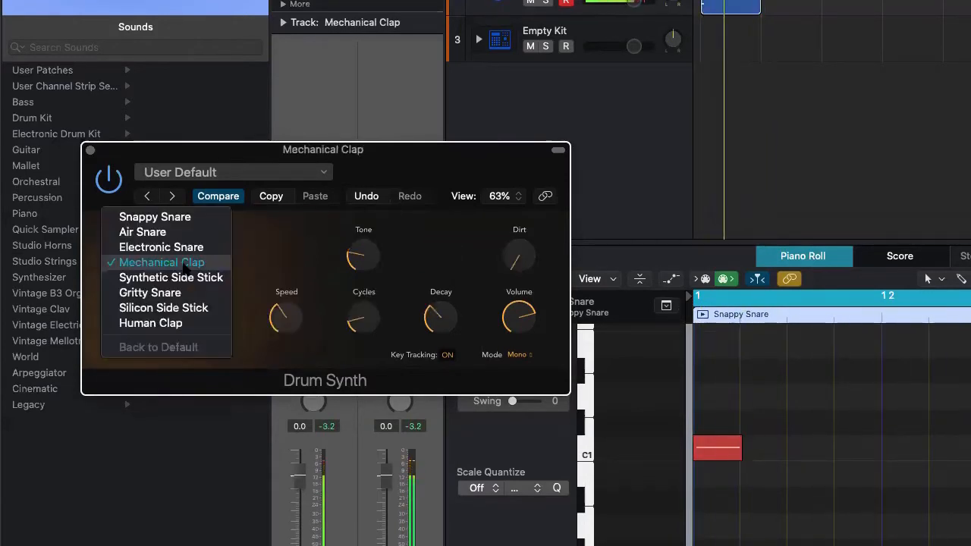
pyautogui.click(184, 249)
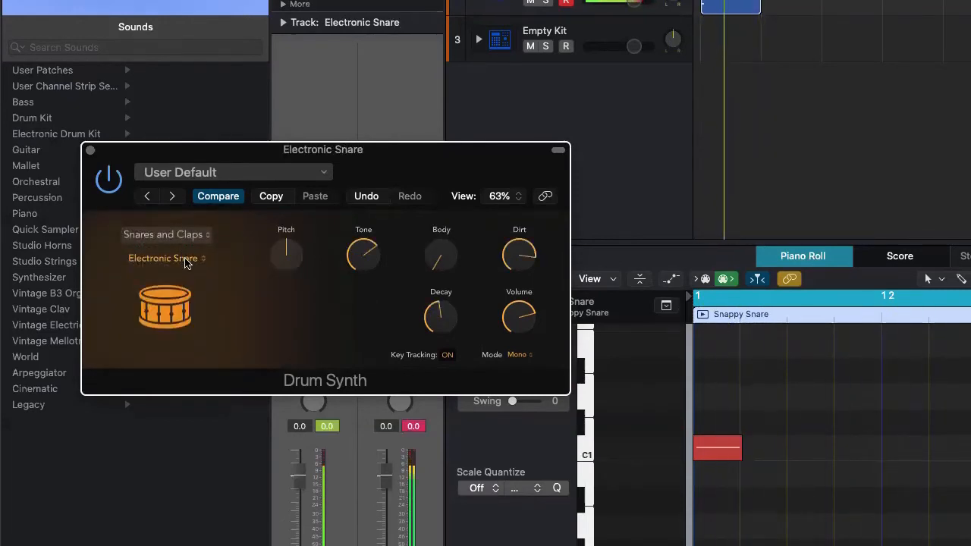
# - Choose the Synthetic Side Stick sound in the Drum Synth and move its window over the tracks area
pyautogui.click(186, 260)
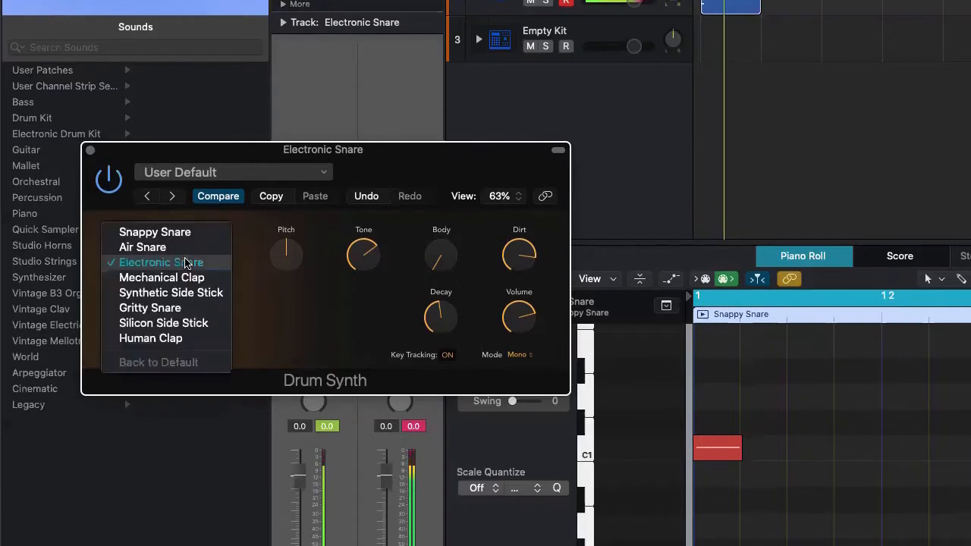
pyautogui.click(188, 293)
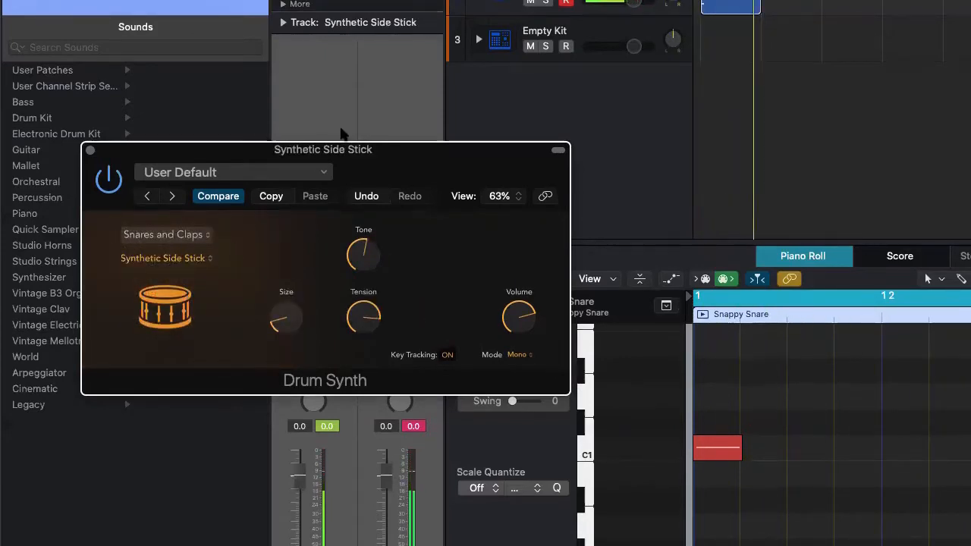
pyautogui.moveTo(353, 151); pyautogui.dragTo(742, 137)
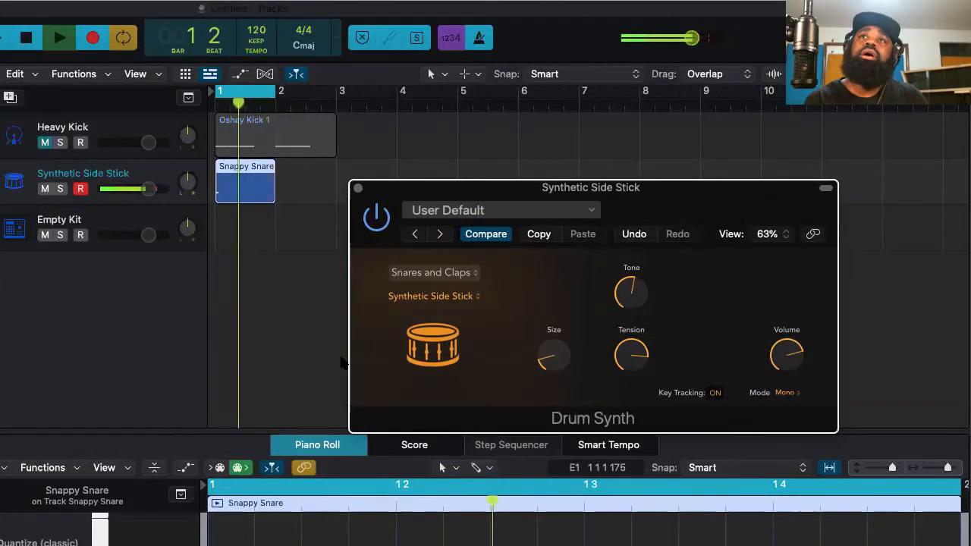
pyautogui.moveTo(665, 191); pyautogui.dragTo(606, 197)
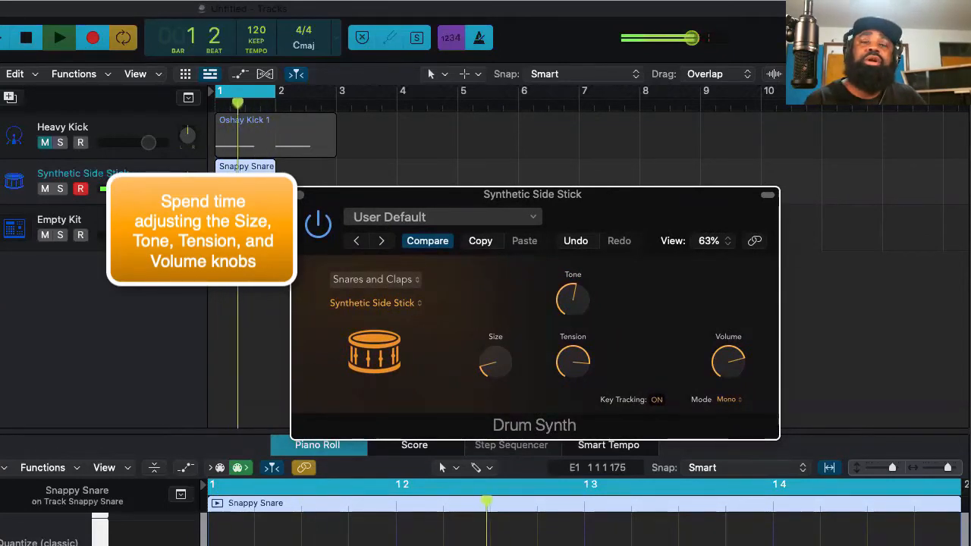
# - Sweep the Synthetic Side Stick's Size through high values and settle it below the midpoint
pyautogui.moveTo(483, 363)
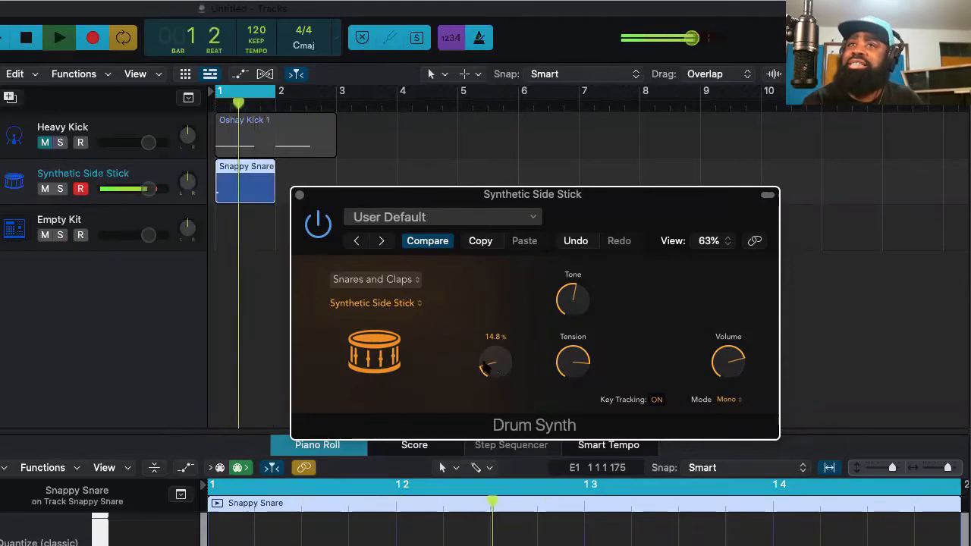
pyautogui.moveTo(490, 370); pyautogui.dragTo(483, 241)
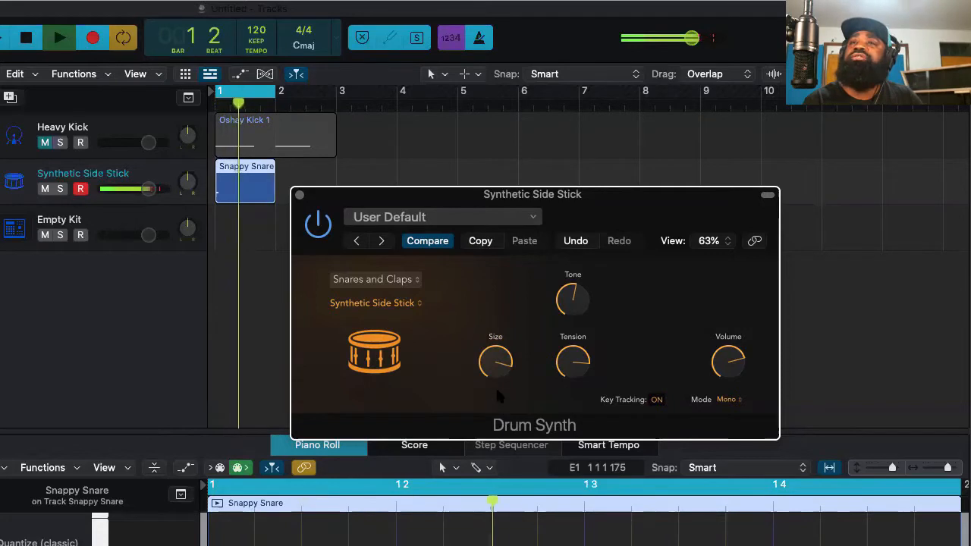
pyautogui.moveTo(497, 394); pyautogui.dragTo(500, 380)
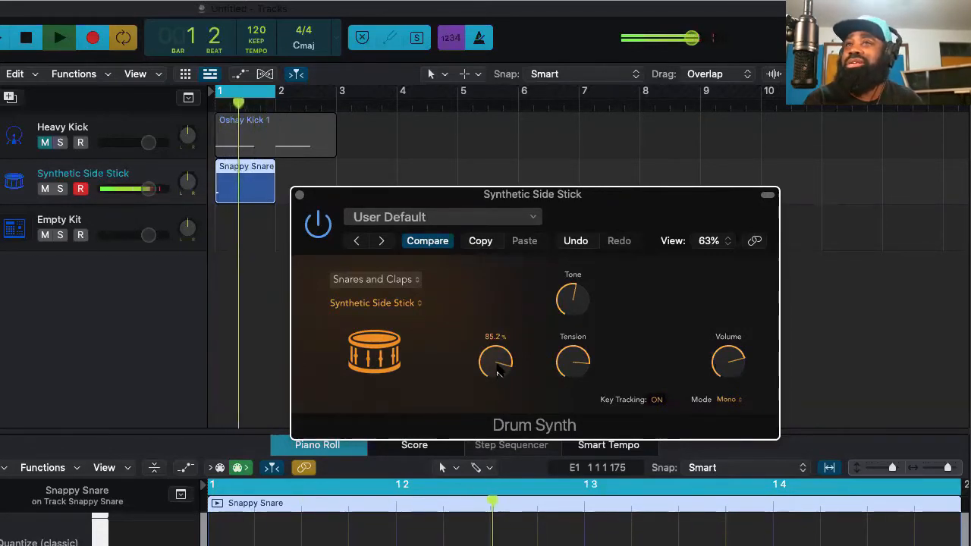
pyautogui.moveTo(495, 366); pyautogui.dragTo(497, 408)
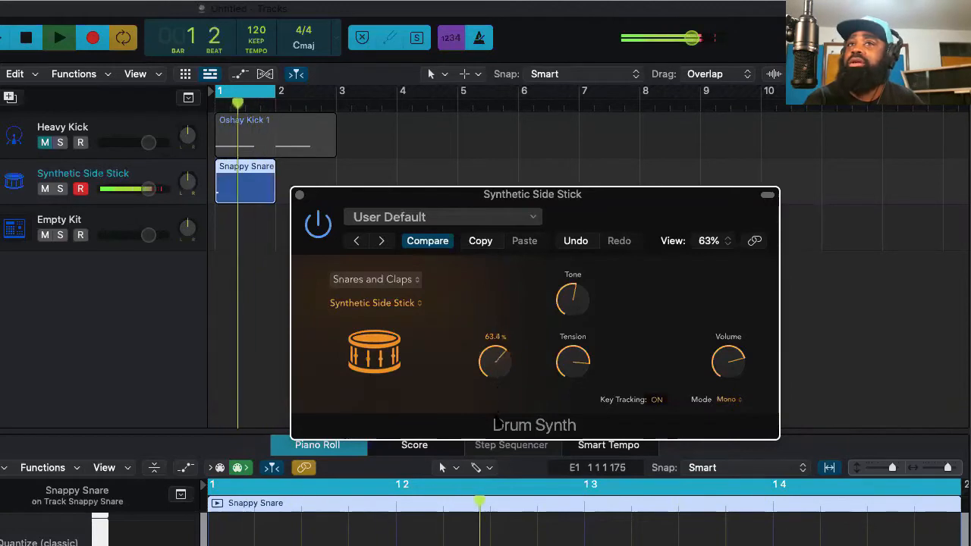
pyautogui.moveTo(497, 443); pyautogui.dragTo(500, 484)
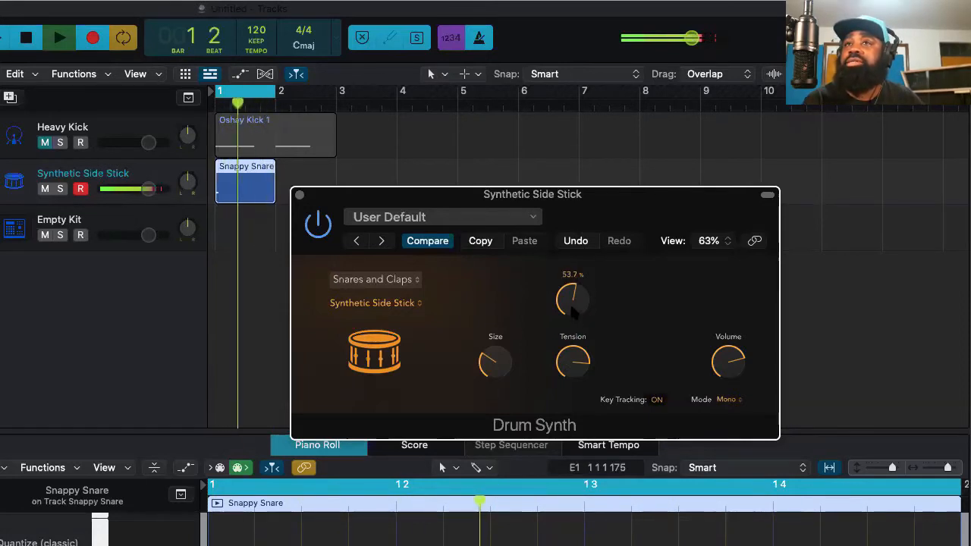
# - Sweep the Synthetic Side Stick's Tone between 100% and 0%, leaving it at its minimum
pyautogui.moveTo(574, 300); pyautogui.dragTo(569, 217)
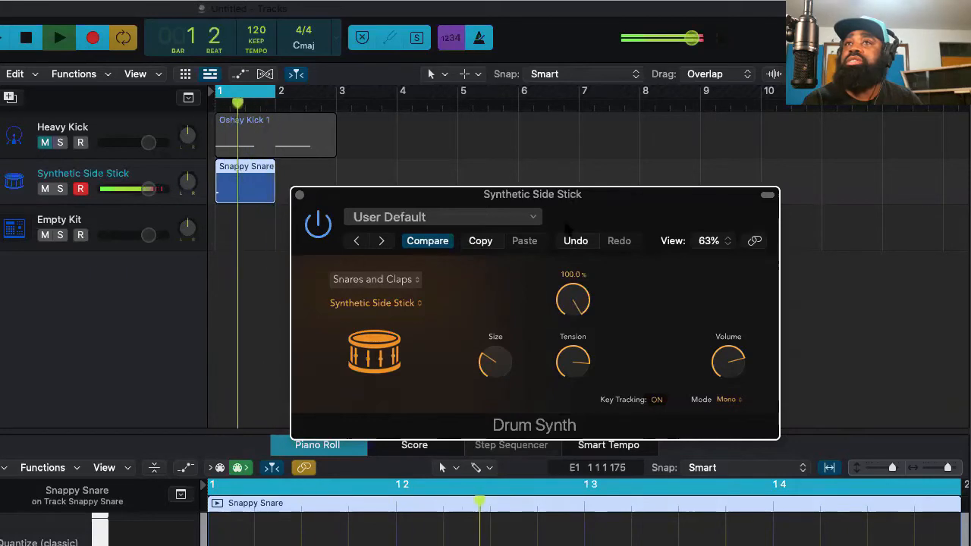
pyautogui.moveTo(567, 228); pyautogui.dragTo(565, 539)
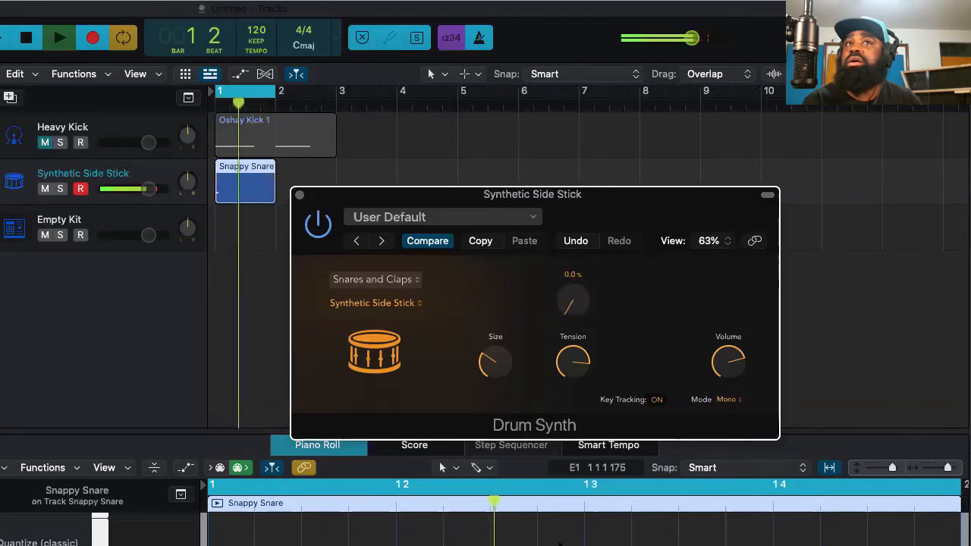
pyautogui.moveTo(561, 527); pyautogui.dragTo(535, 23)
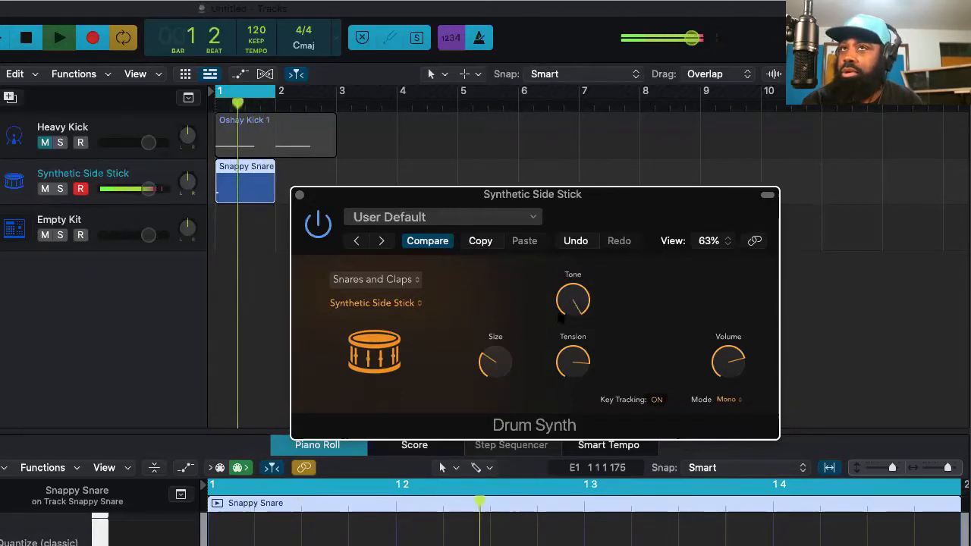
pyautogui.moveTo(560, 307); pyautogui.dragTo(559, 470)
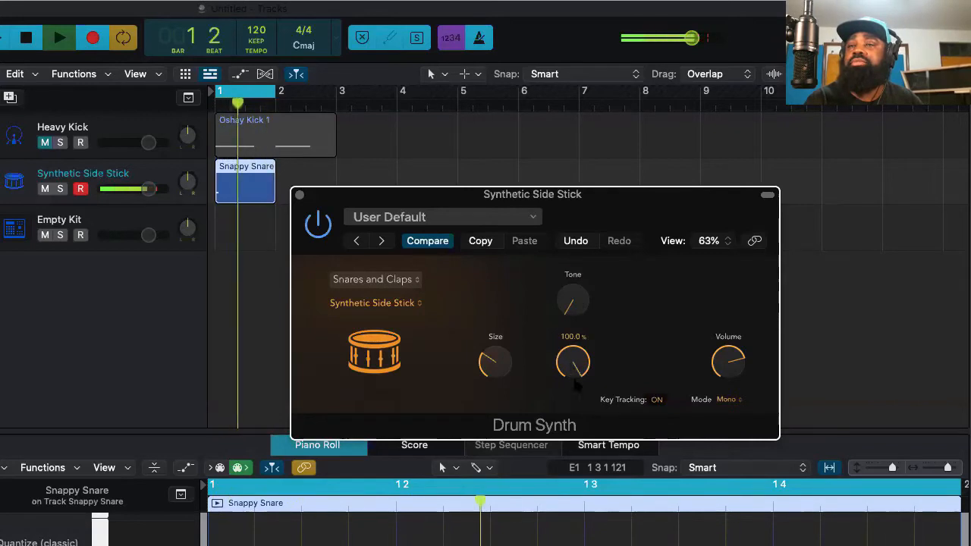
# - Sweep the Synthetic Side Stick's Tension down to its minimum and bring it back up to a high setting
pyautogui.moveTo(575, 385); pyautogui.dragTo(575, 501)
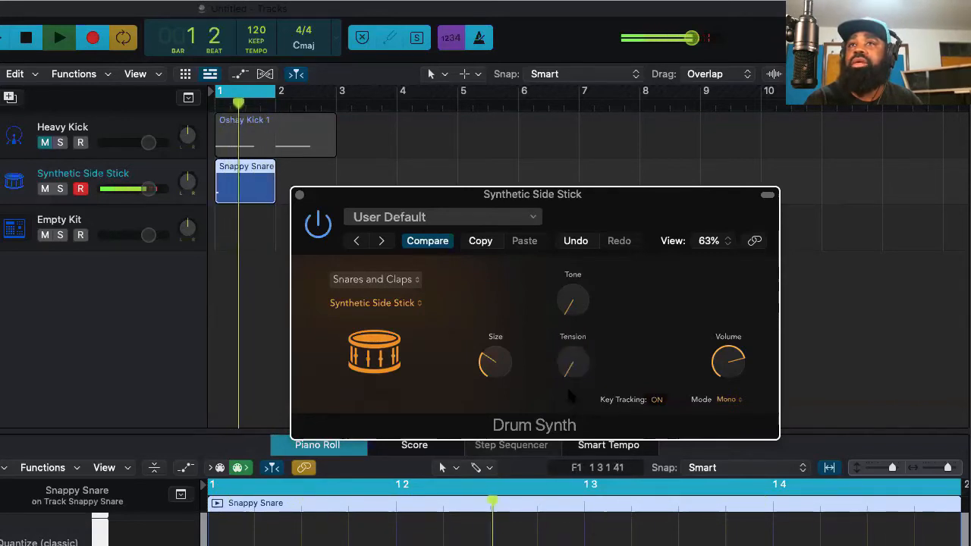
pyautogui.moveTo(573, 377)
pyautogui.moveTo(570, 368); pyautogui.dragTo(575, 226)
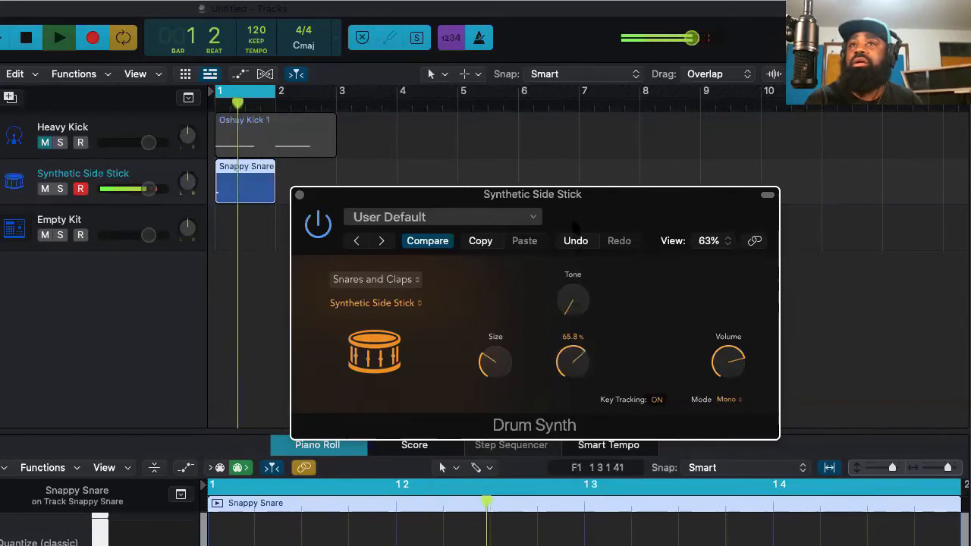
pyautogui.moveTo(578, 353)
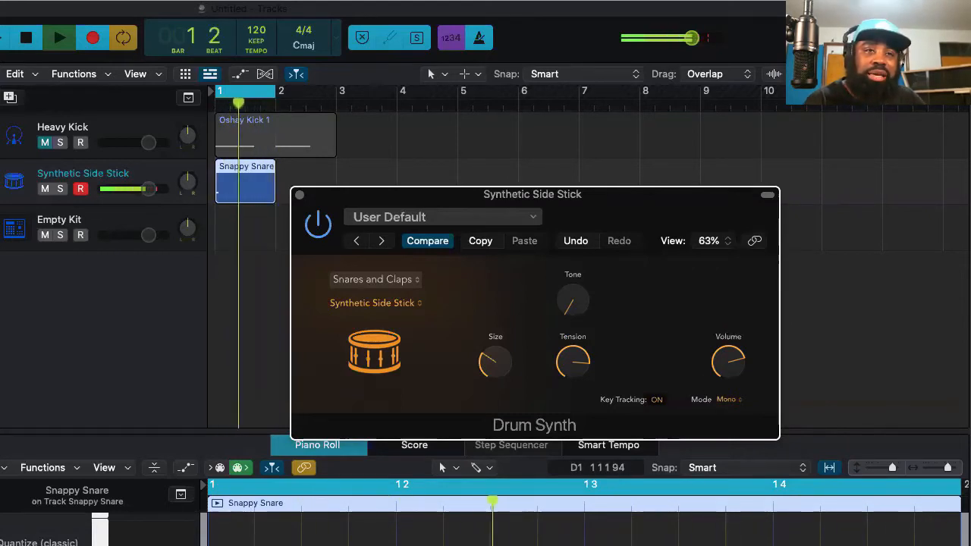
# - Lower the Synthetic Side Stick's Volume slightly below 0 dB and close the Drum Synth window
pyautogui.moveTo(714, 373)
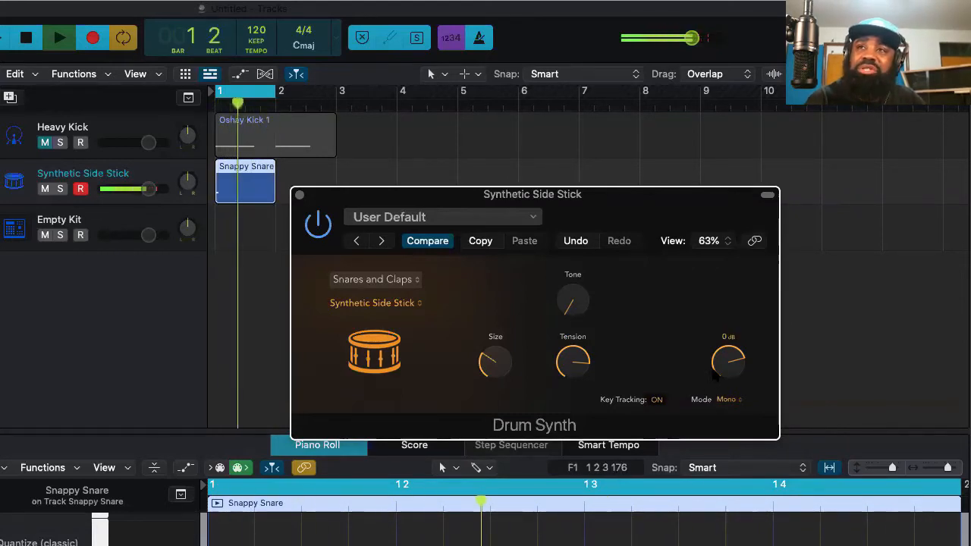
pyautogui.moveTo(726, 370); pyautogui.dragTo(726, 372)
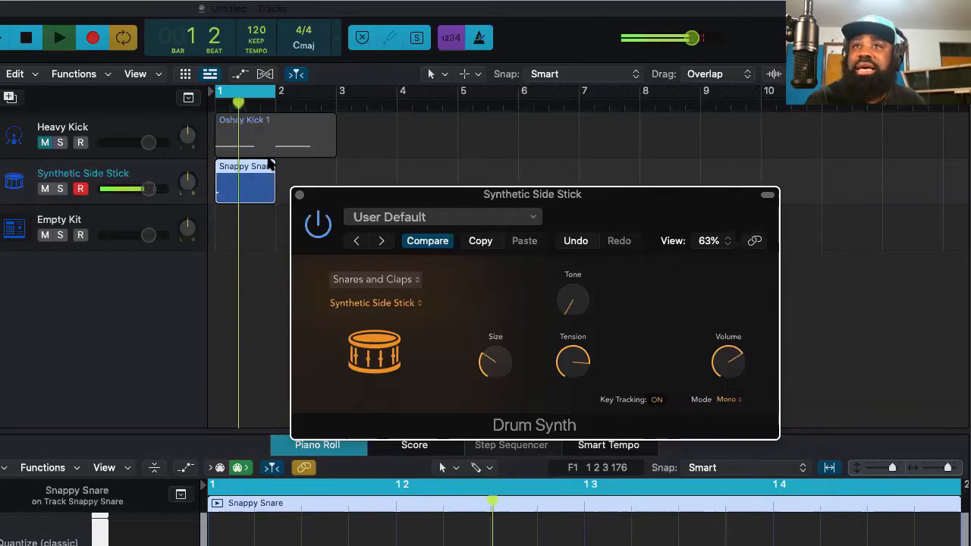
pyautogui.click(300, 195)
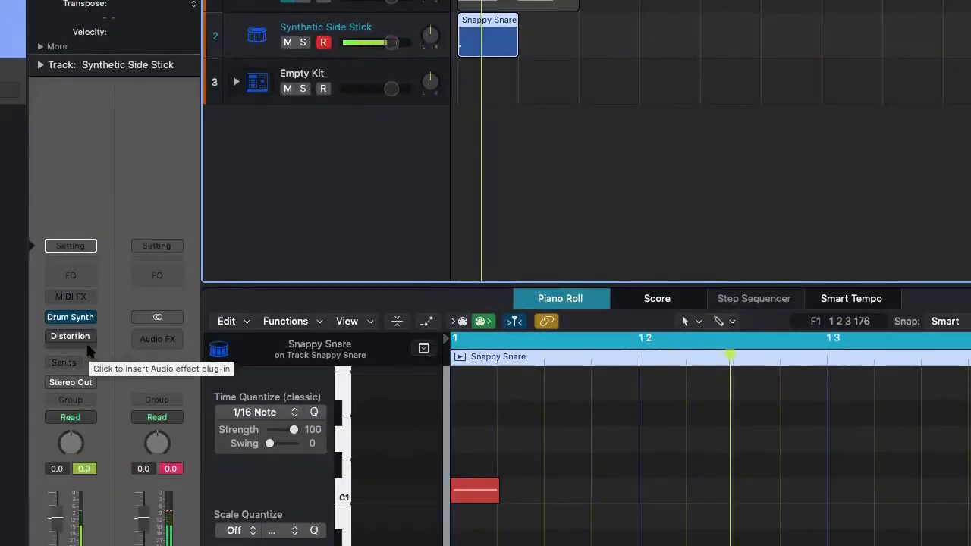
# - Insert a mono Enveloper after Distortion on the Synthetic Side Stick channel and close its window
pyautogui.click(87, 351)
pyautogui.moveTo(86, 402)
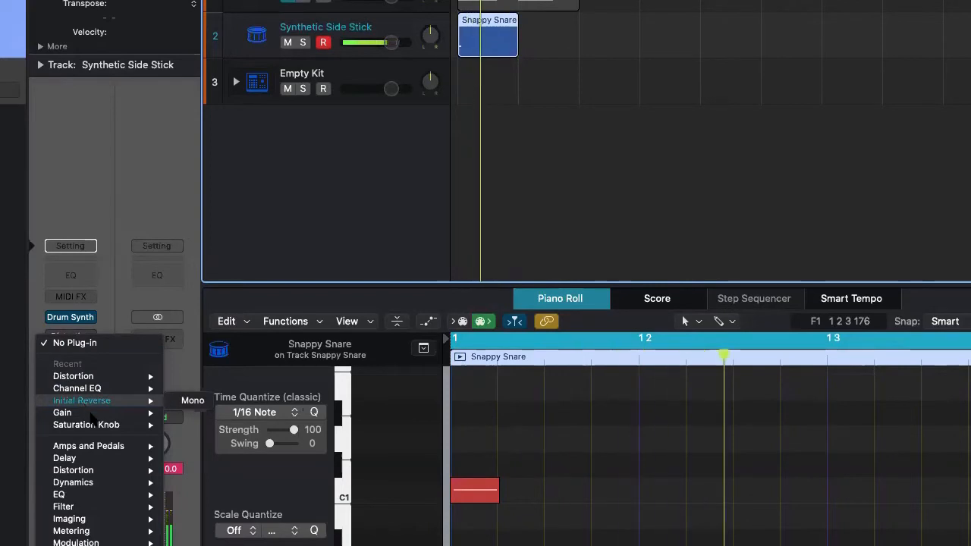
pyautogui.moveTo(91, 545)
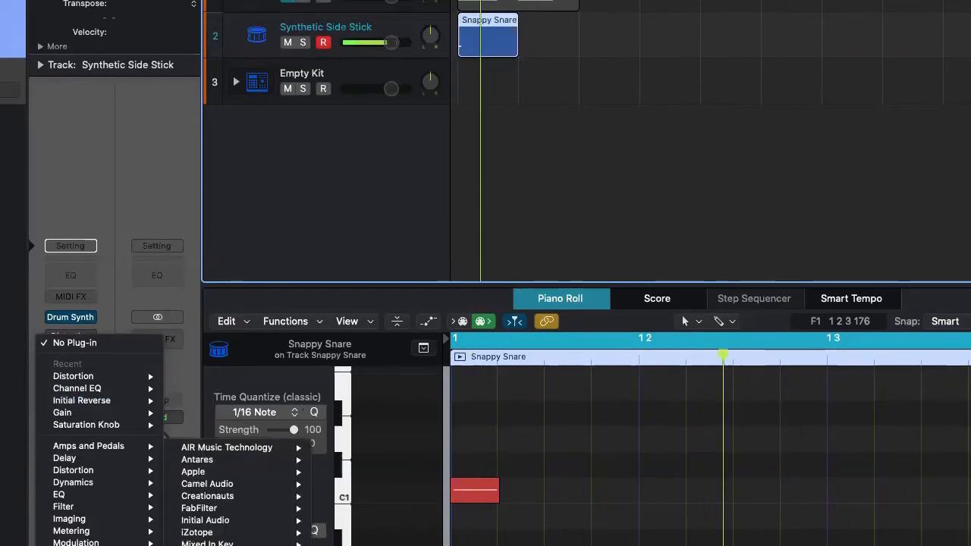
pyautogui.moveTo(207, 544)
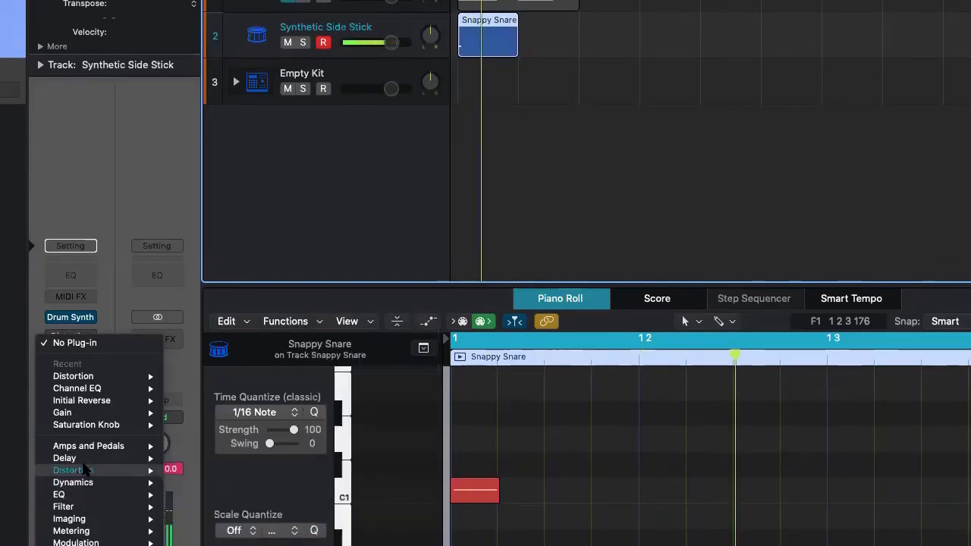
pyautogui.moveTo(85, 471)
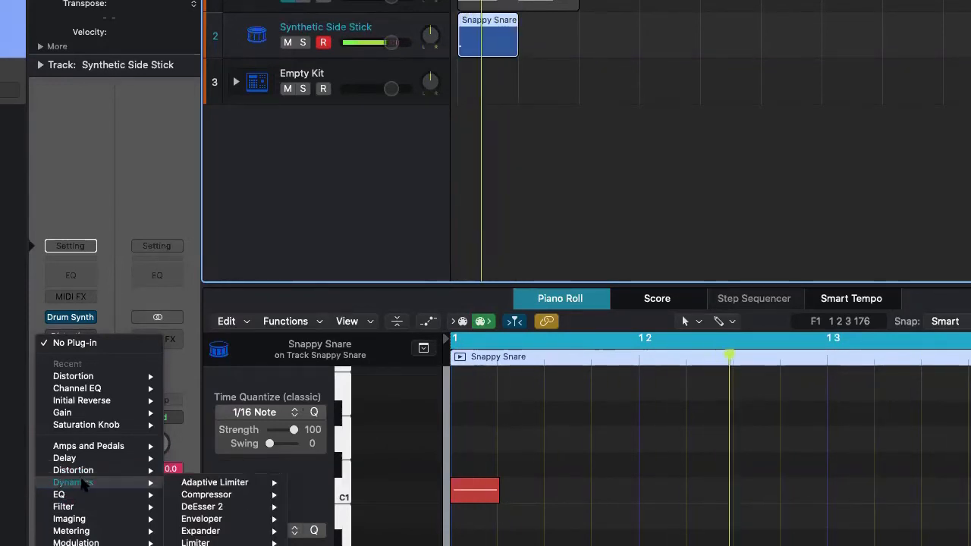
pyautogui.moveTo(213, 497)
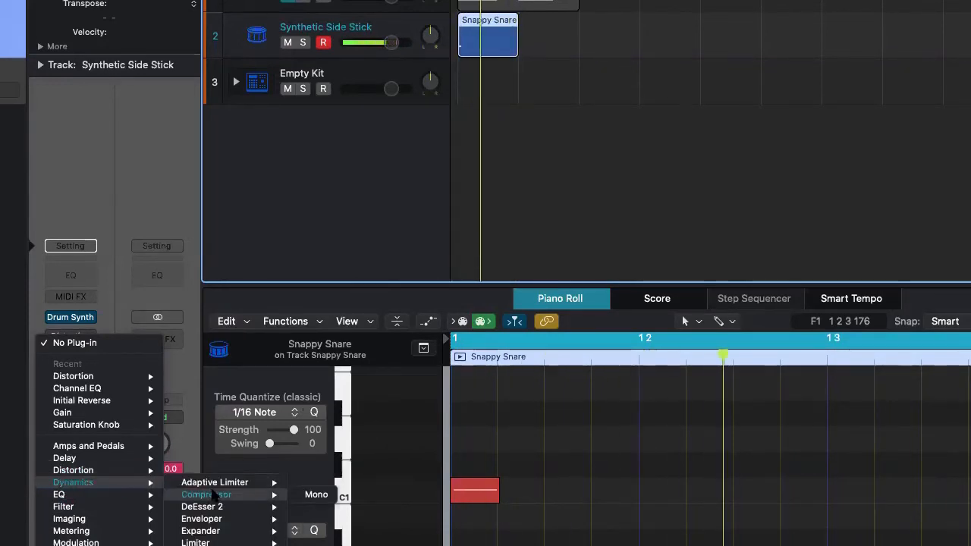
pyautogui.moveTo(203, 519)
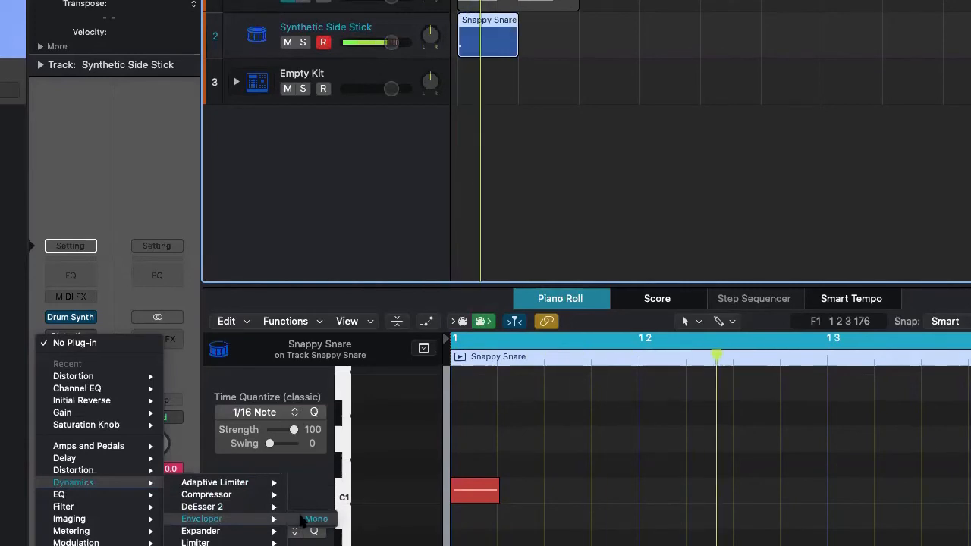
pyautogui.click(304, 520)
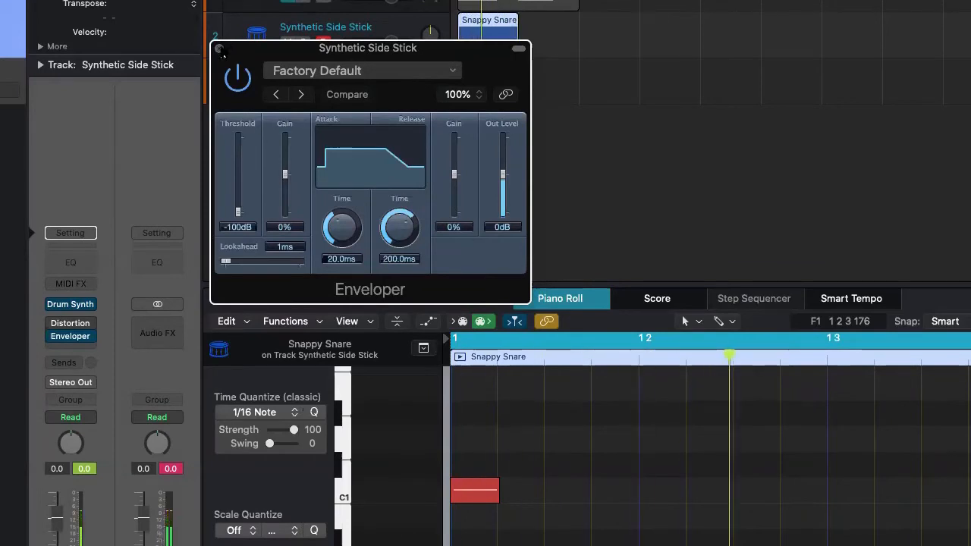
pyautogui.click(219, 48)
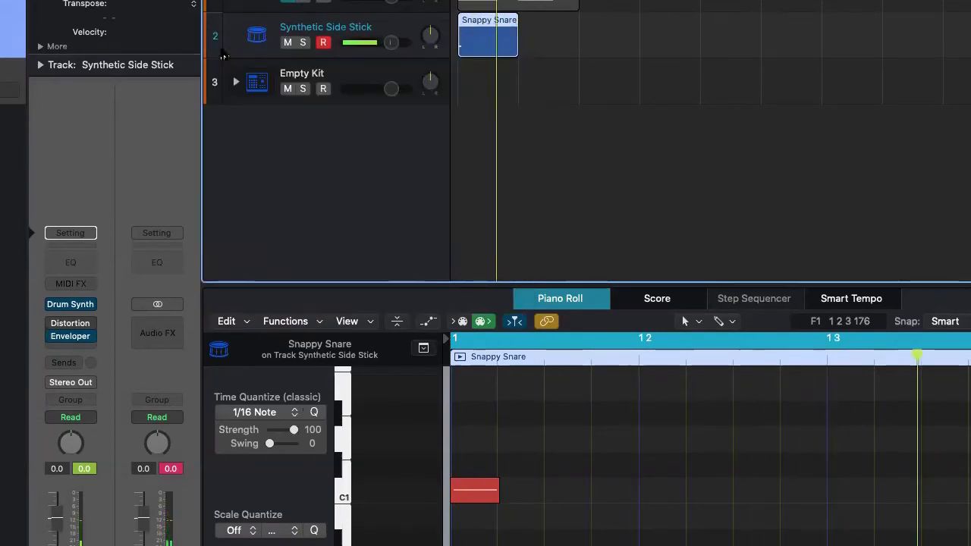
# - Replace the Enveloper on the Synthetic Side Stick channel with the Transient Master plug-in
pyautogui.click(83, 336)
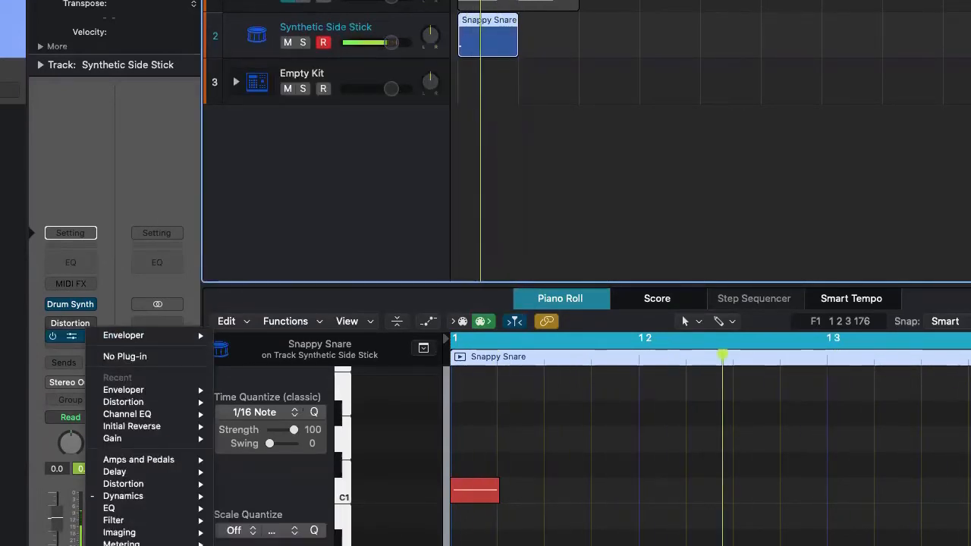
pyautogui.moveTo(137, 545)
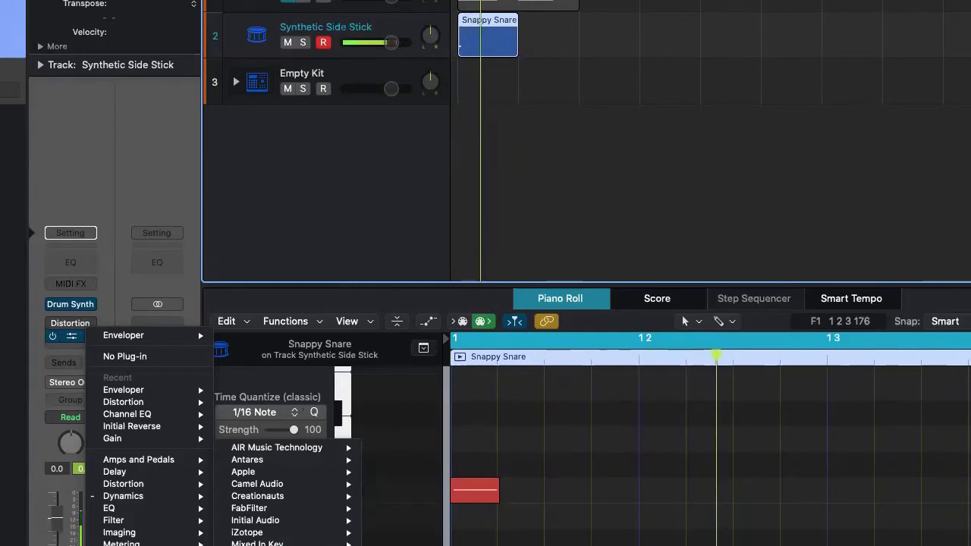
pyautogui.moveTo(281, 545)
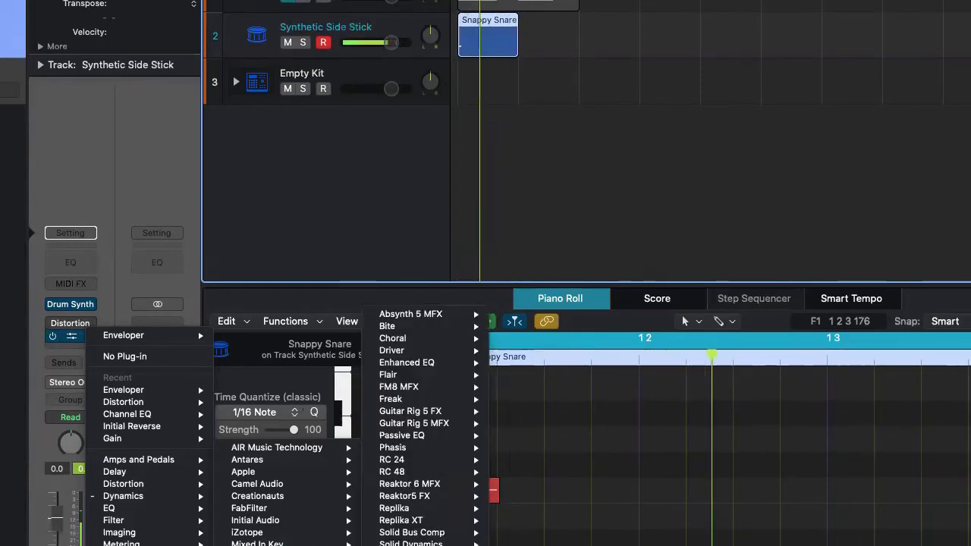
pyautogui.click(425, 545)
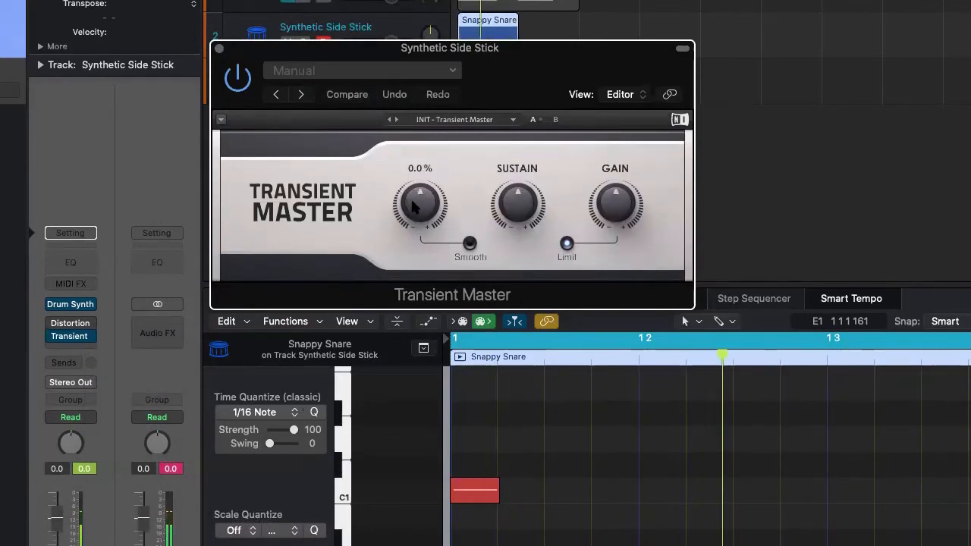
# - Raise Transient Master's Attack well above its midpoint and lower its Gain below 0 dB
pyautogui.moveTo(422, 198); pyautogui.dragTo(423, 158)
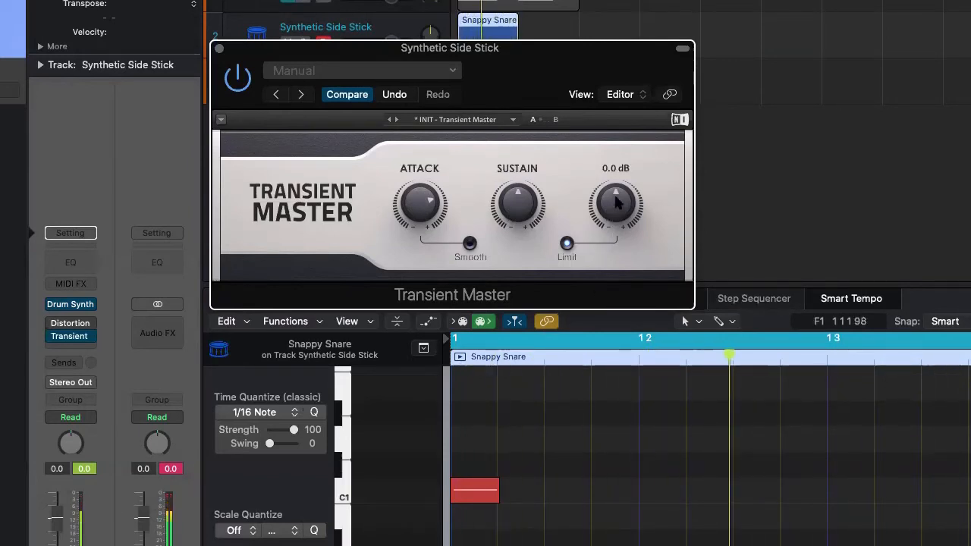
pyautogui.moveTo(619, 202); pyautogui.dragTo(619, 230)
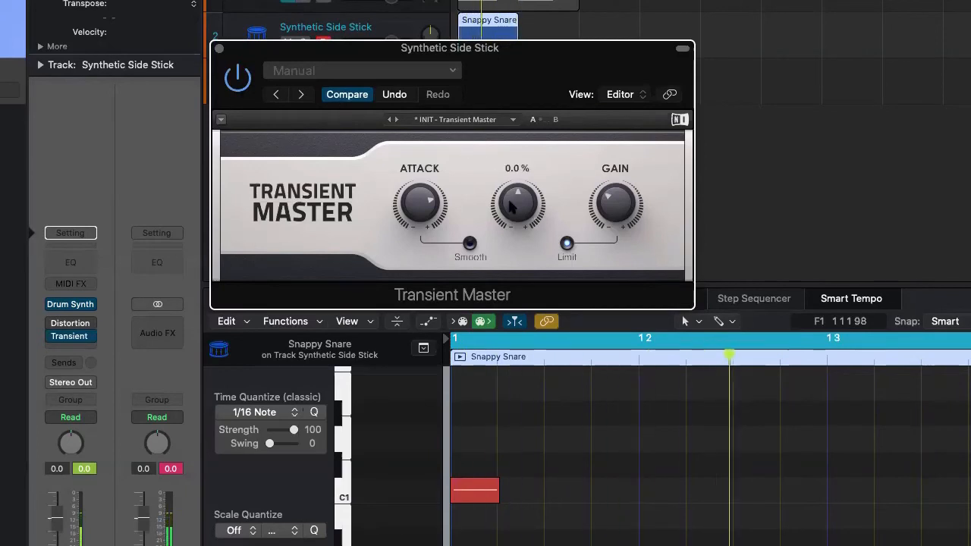
# - Sweep Transient Master's Sustain down to -100% and back up, settle it at 32%, and close the plug-in window
pyautogui.moveTo(518, 204)
pyautogui.mouseDown()
pyautogui.moveTo(518, 186)
pyautogui.moveTo(518, 220)
pyautogui.mouseUp()
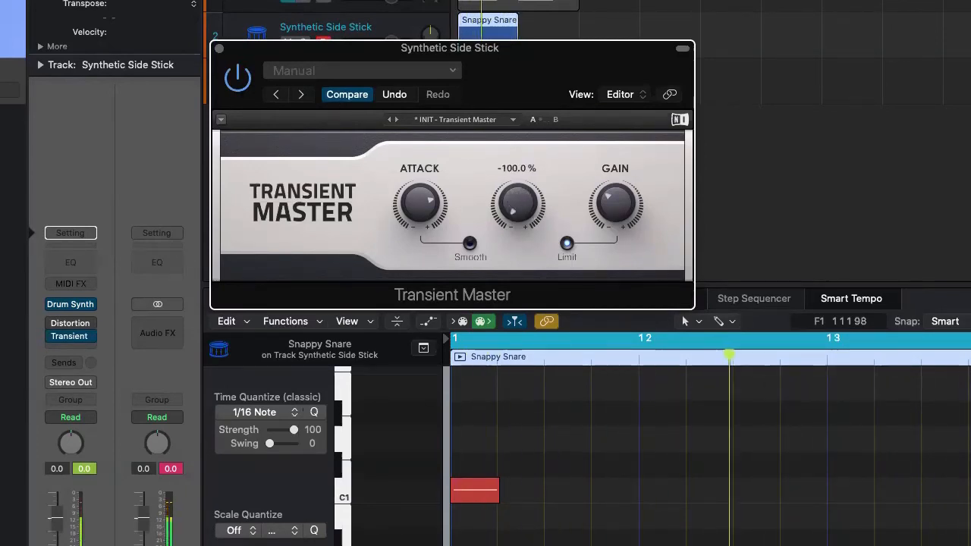
pyautogui.moveTo(524, 176); pyautogui.dragTo(523, 160)
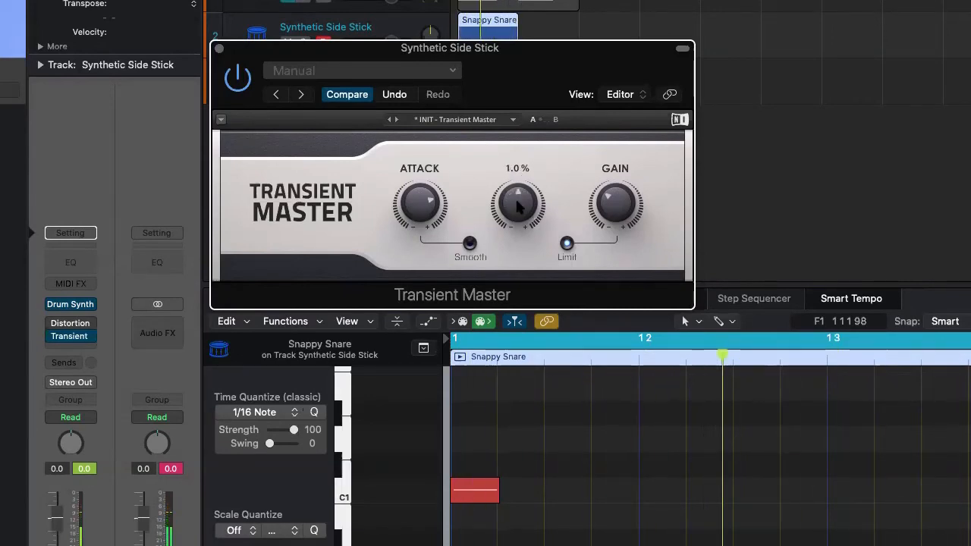
pyautogui.moveTo(517, 202)
pyautogui.mouseDown()
pyautogui.moveTo(517, 168)
pyautogui.moveTo(518, 189)
pyautogui.mouseUp()
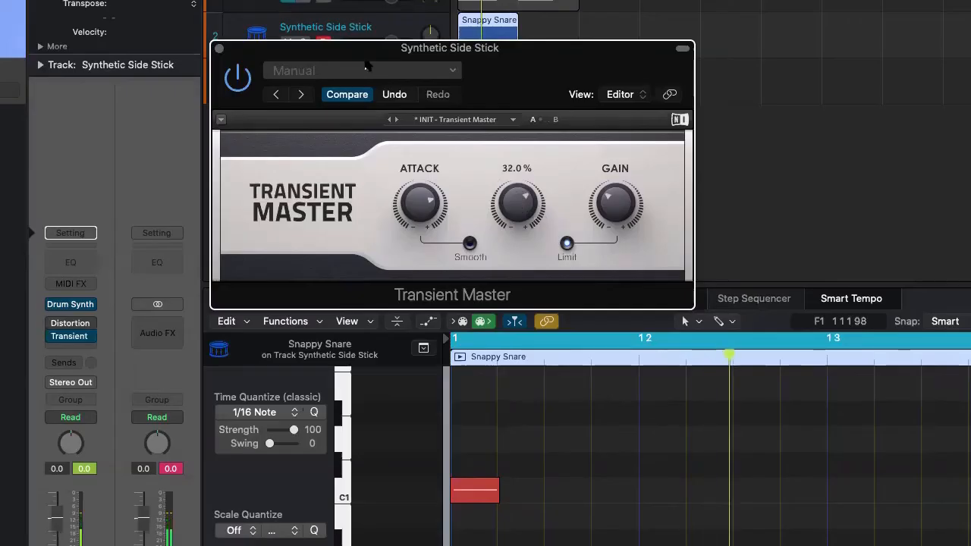
pyautogui.click(219, 49)
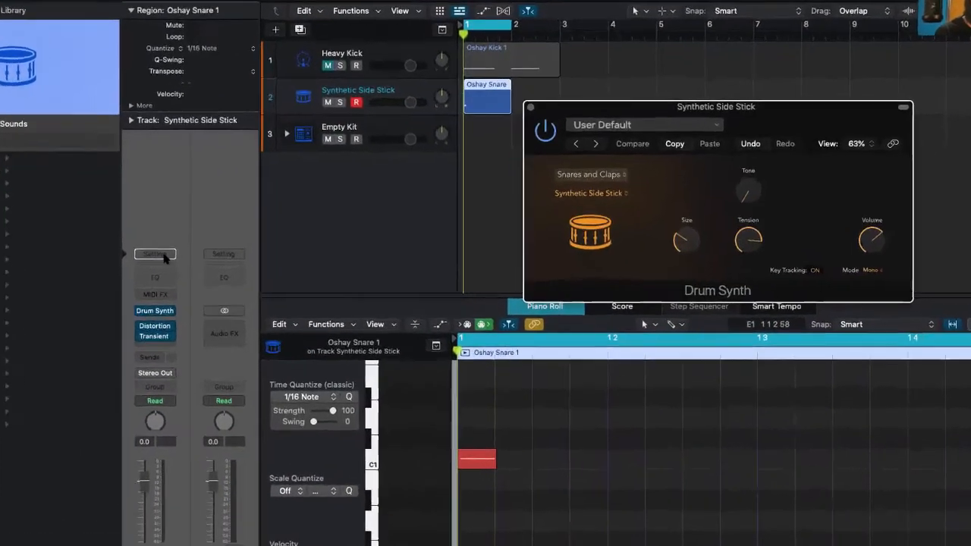
# - Save the snare track's channel strip setting as "Oshay Snare 1" in the Instrument folder
pyautogui.click(206, 255)
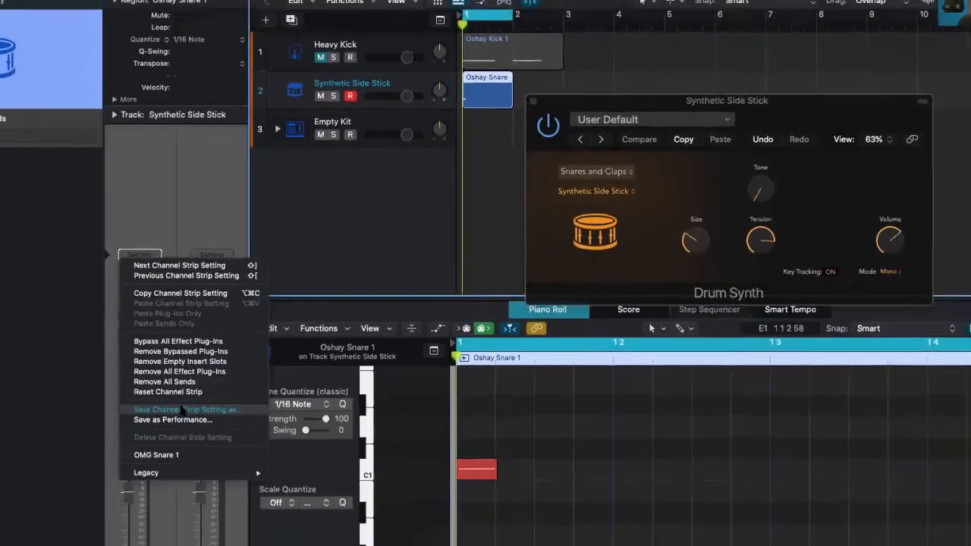
pyautogui.click(119, 437)
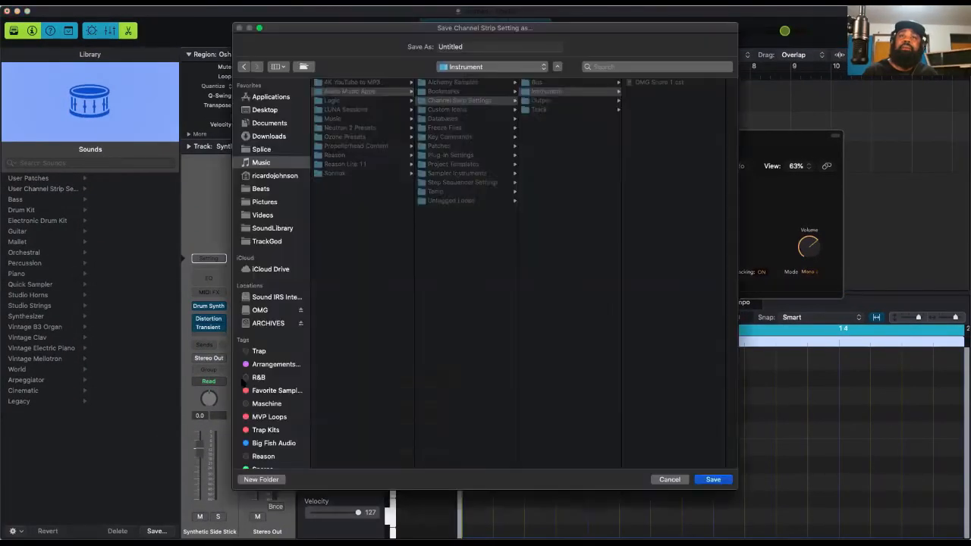
pyautogui.doubleClick(478, 46)
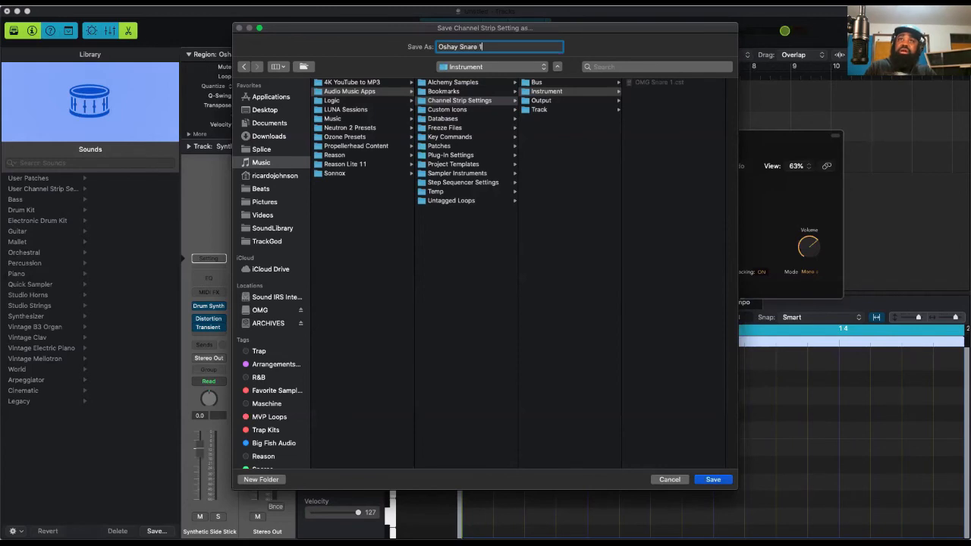
pyautogui.write('Oshay Snare 1')
pyautogui.press('Return')
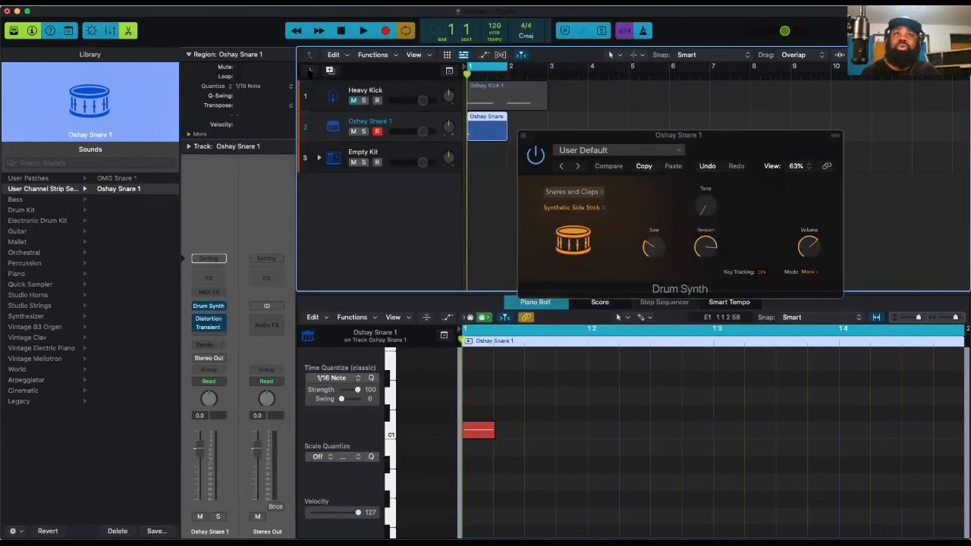
# - Create one software instrument track and load the saved "Oshay Snare 1" channel strip setting on it
pyautogui.click(310, 70)
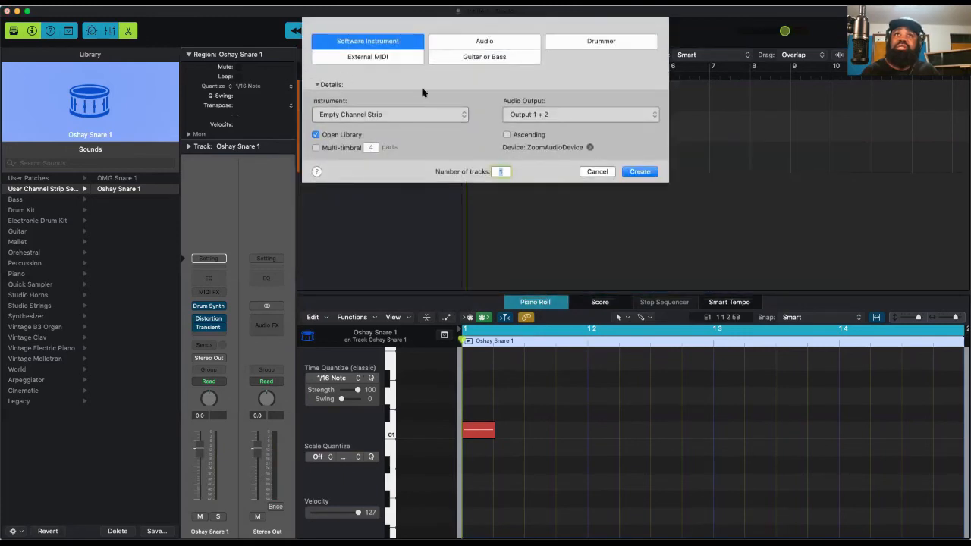
pyautogui.click(631, 169)
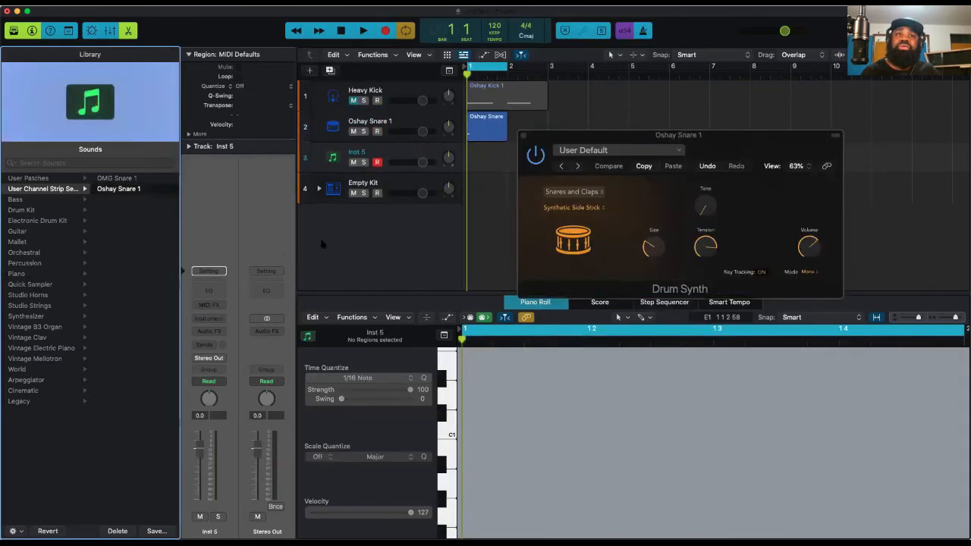
pyautogui.click(219, 274)
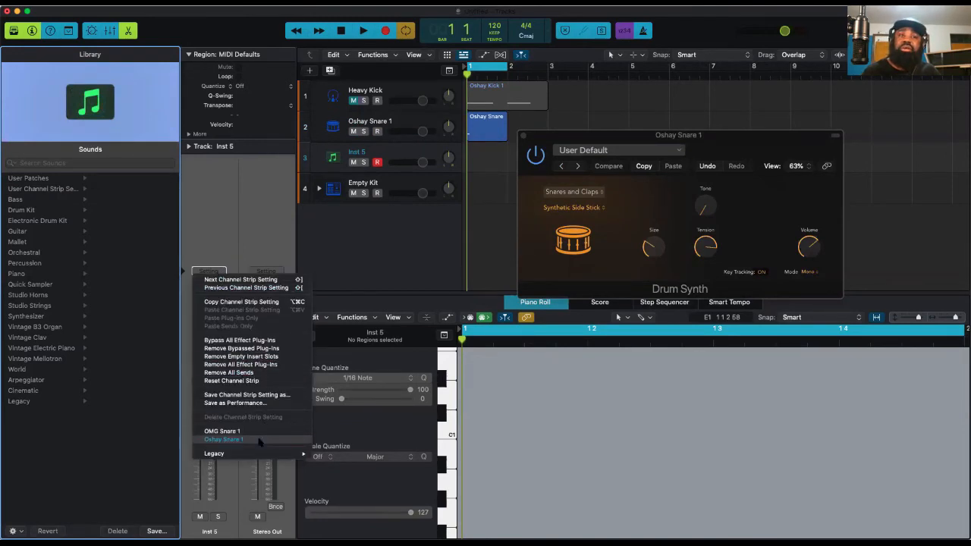
pyautogui.click(224, 439)
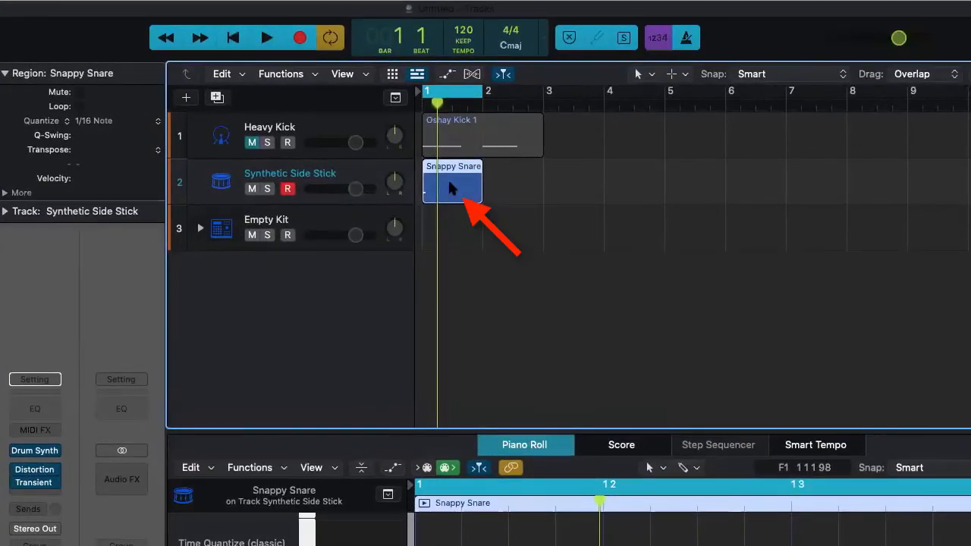
# - Rename the Snappy Snare region to "Oshay Snare 1"
pyautogui.hotkey('shift', 'n')
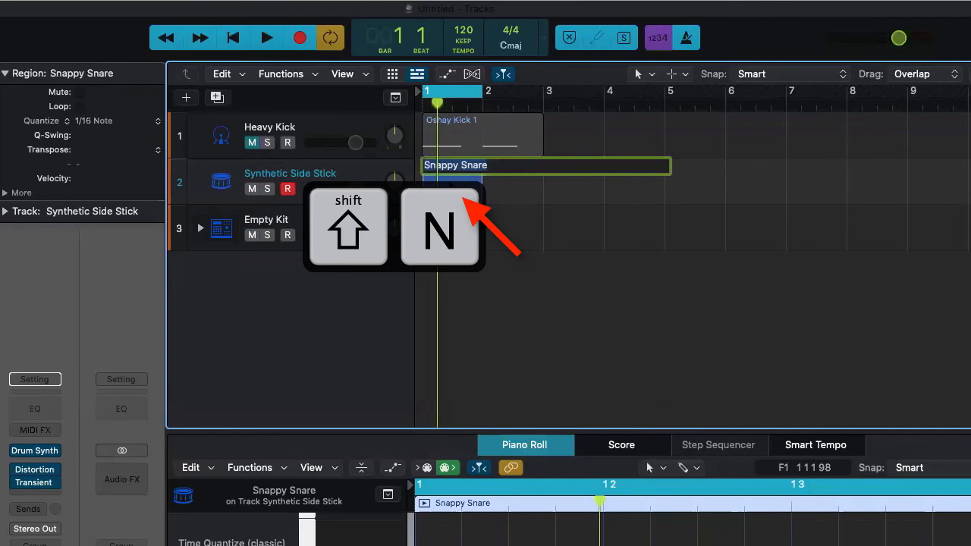
pyautogui.write('Os')
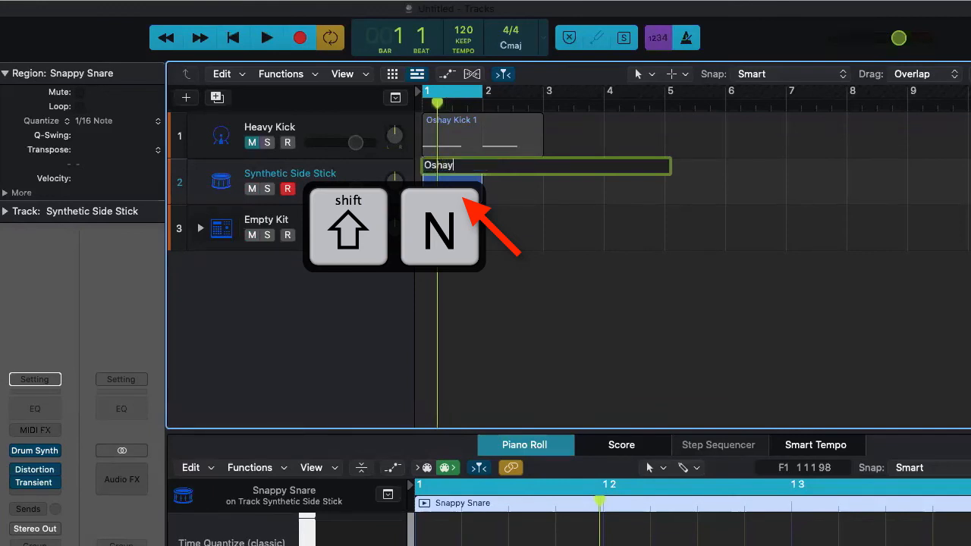
pyautogui.write('hay')
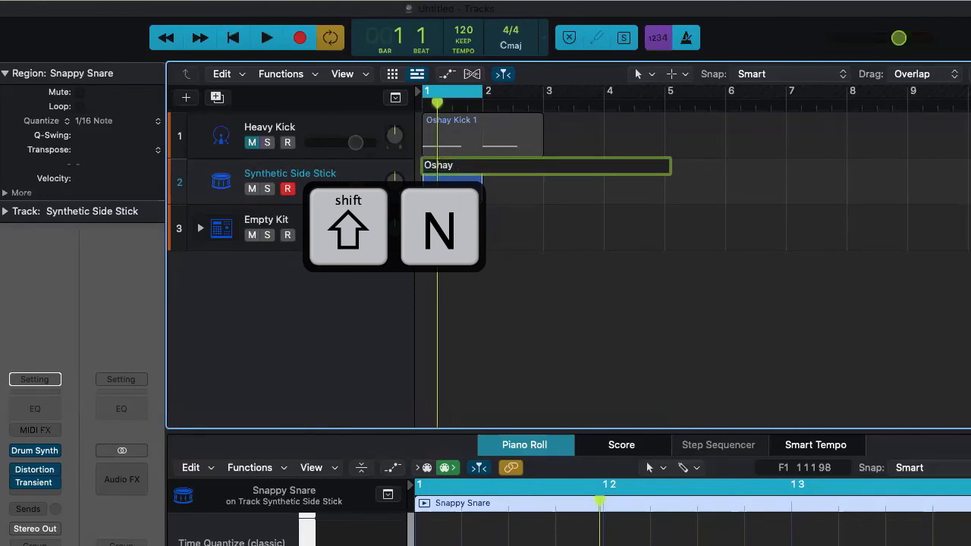
pyautogui.write(' Snare 1')
pyautogui.press('Return')
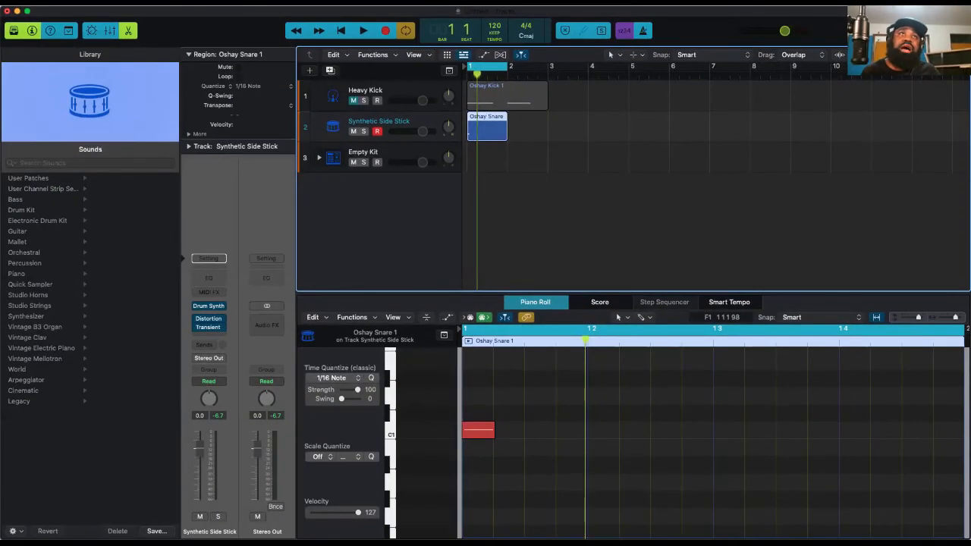
# - Set up the export of the Oshay Snare 1 region as an audio file, with Normalize set to Off
pyautogui.click(81, 3)
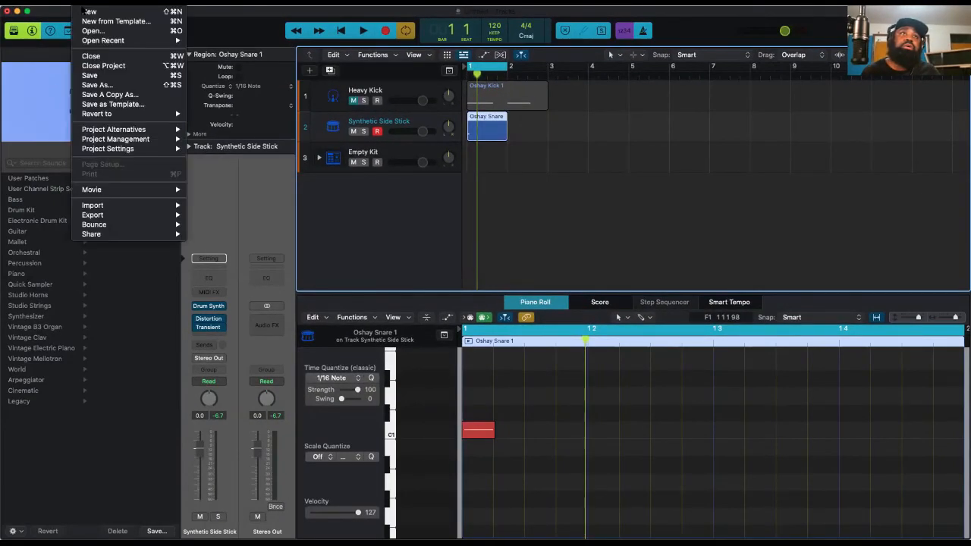
pyautogui.moveTo(147, 217)
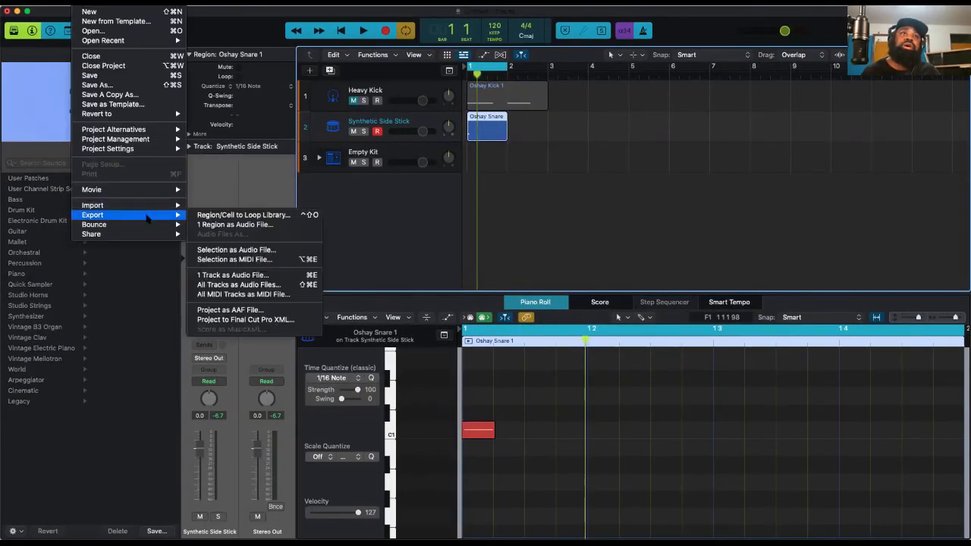
pyautogui.click(206, 224)
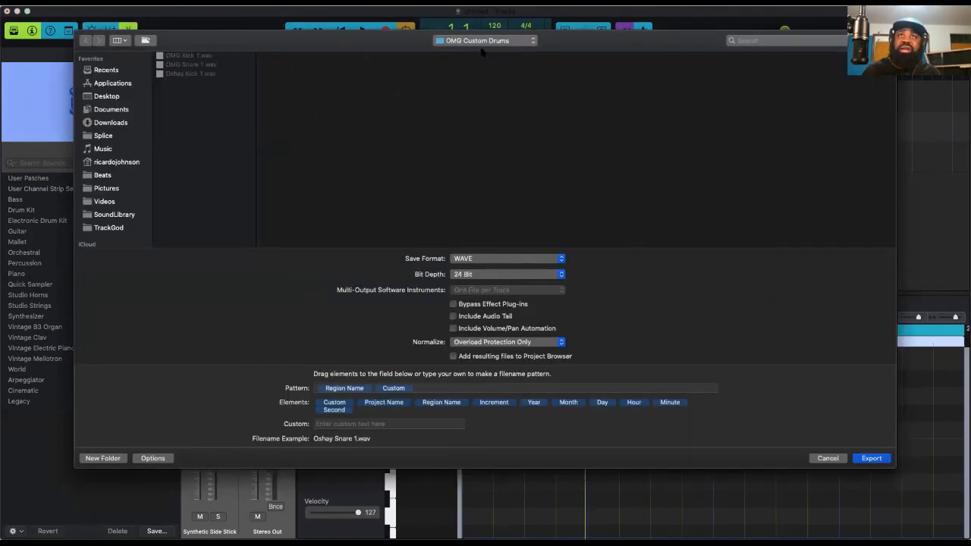
pyautogui.click(508, 343)
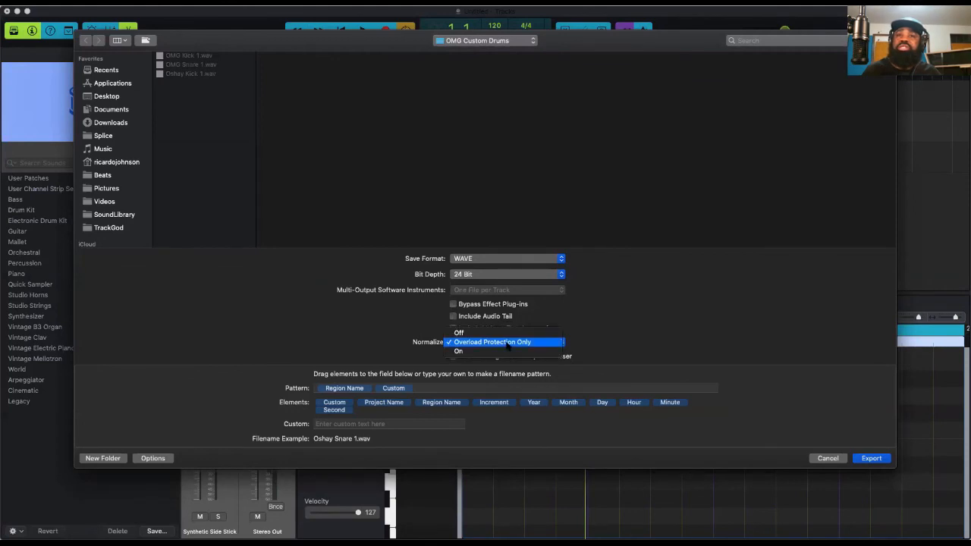
pyautogui.click(502, 334)
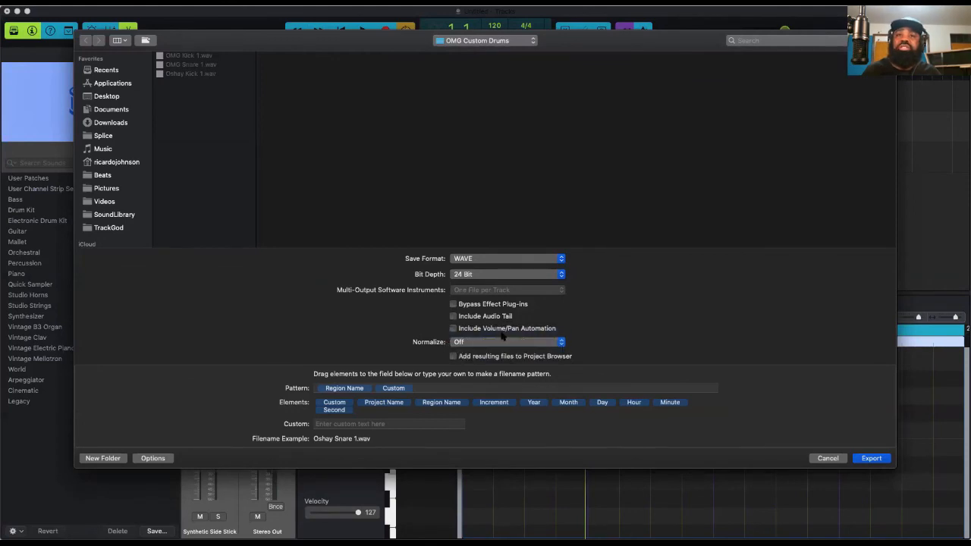